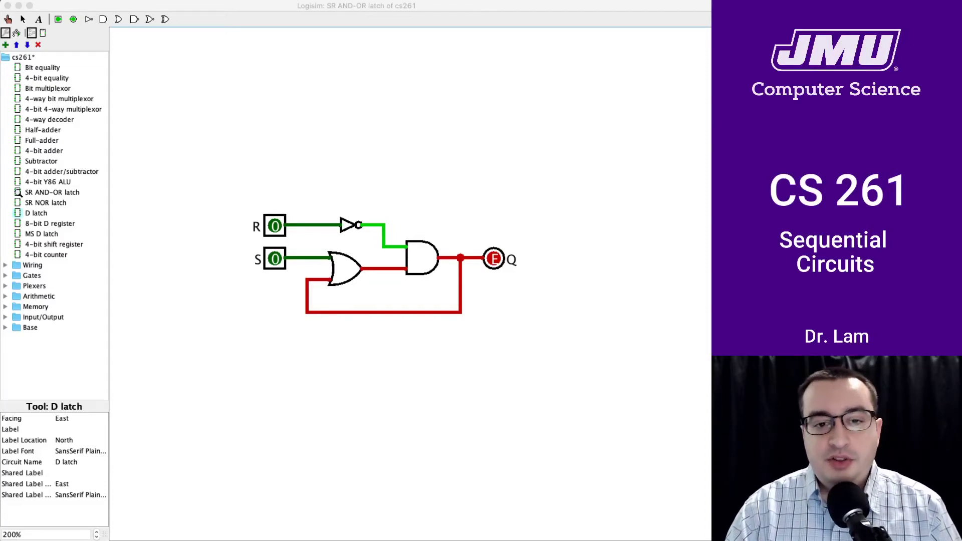
Open the SR AND-OR latch circuit with the Poke tool active.
click(675, 6)
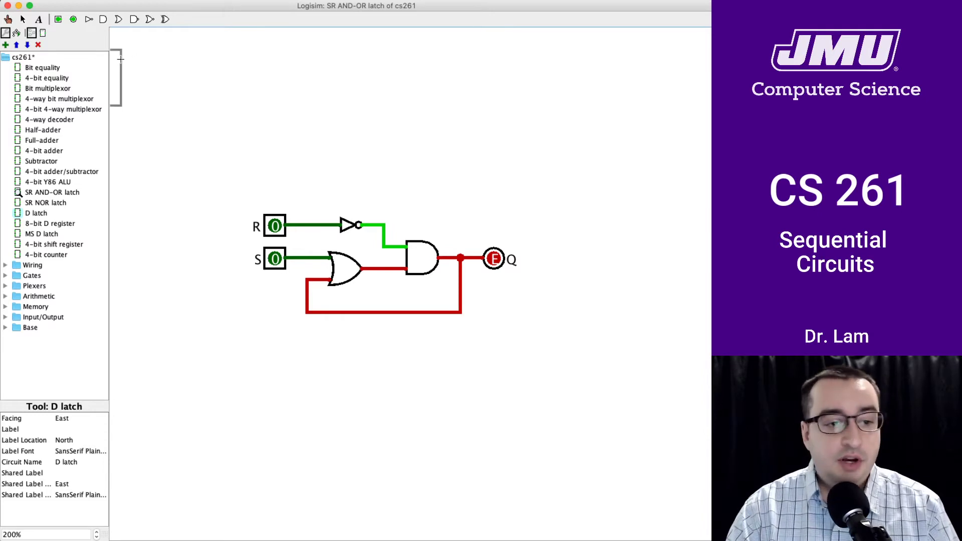
click(54, 195)
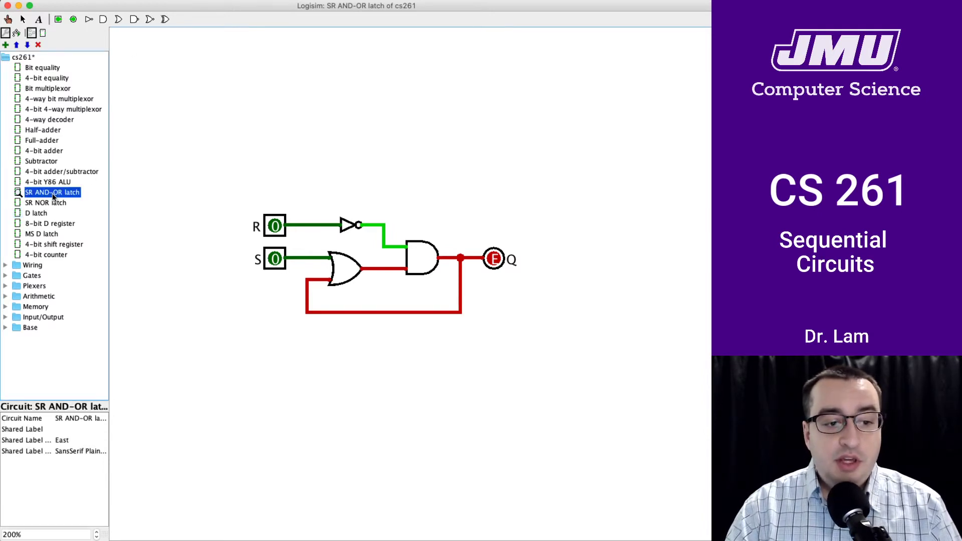
click(8, 19)
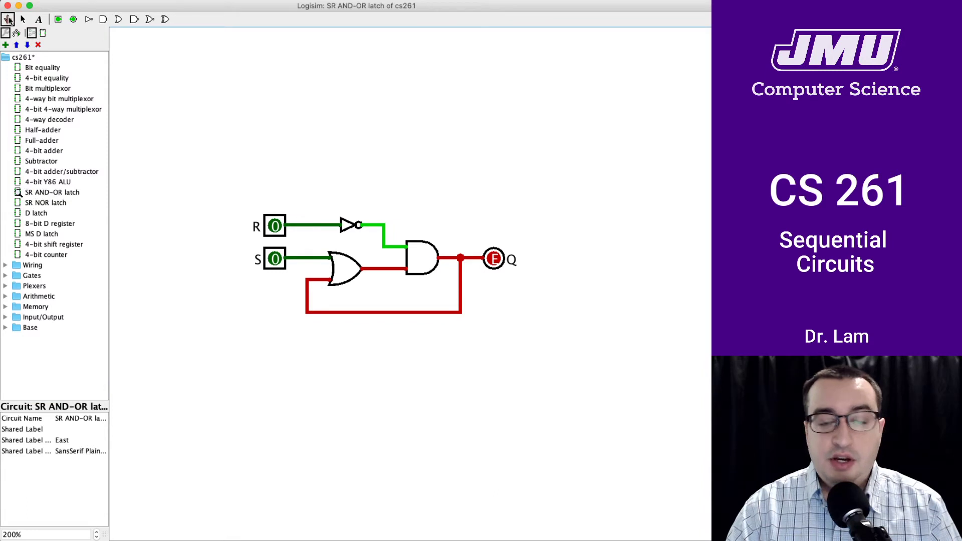
Toggle S to set the latch, then leave S off so Q holds 1.
double_click(274, 259)
click(274, 259)
click(273, 259)
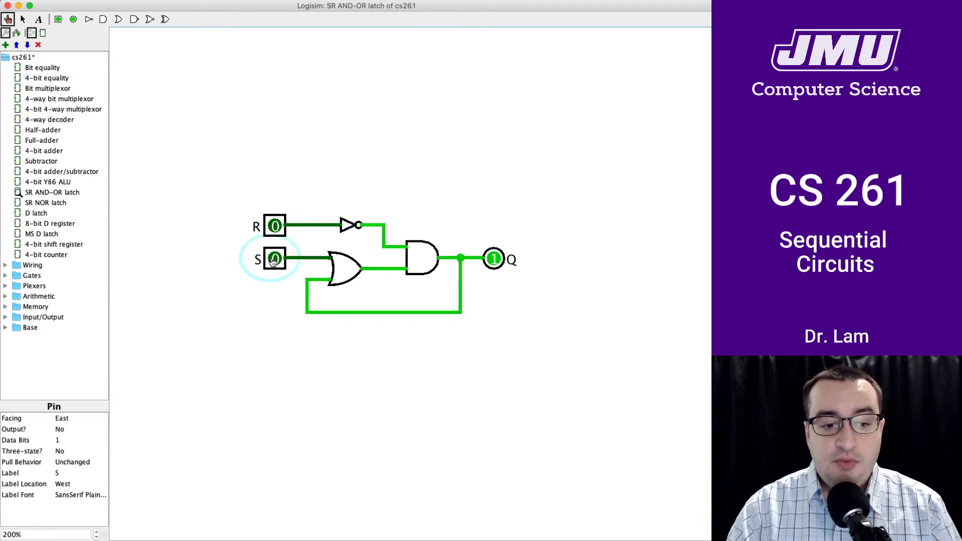
double_click(274, 260)
click(274, 259)
click(273, 259)
click(273, 260)
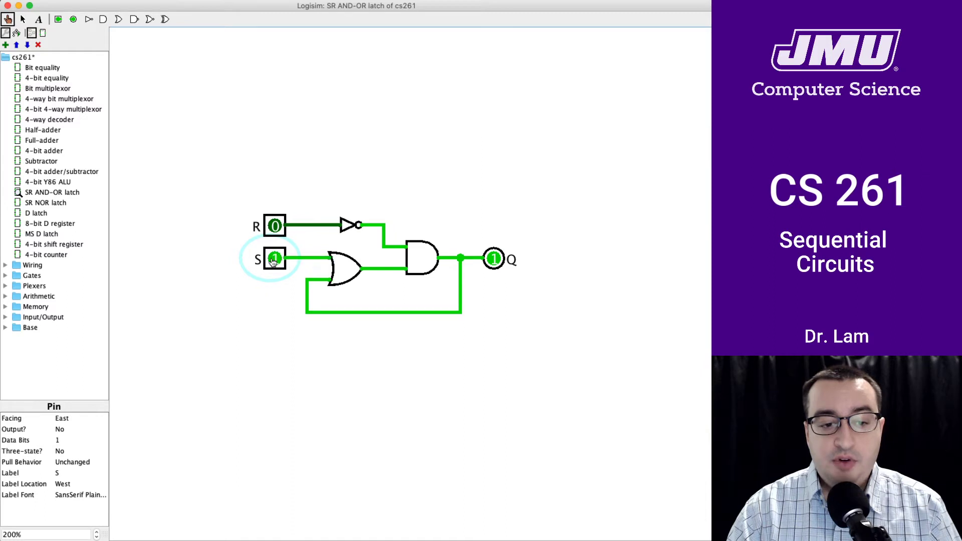
click(273, 259)
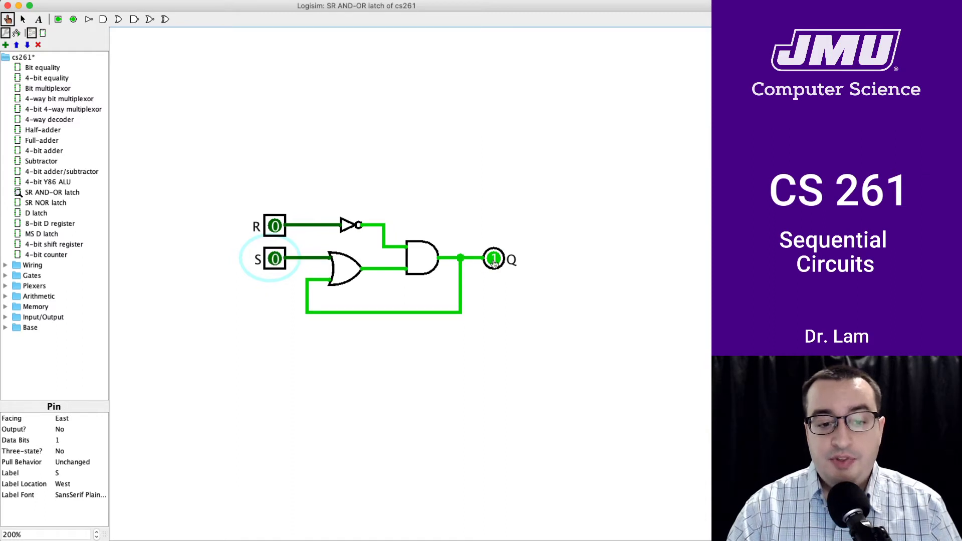
Toggle R to reset the latch, ending with R off.
click(275, 227)
click(275, 226)
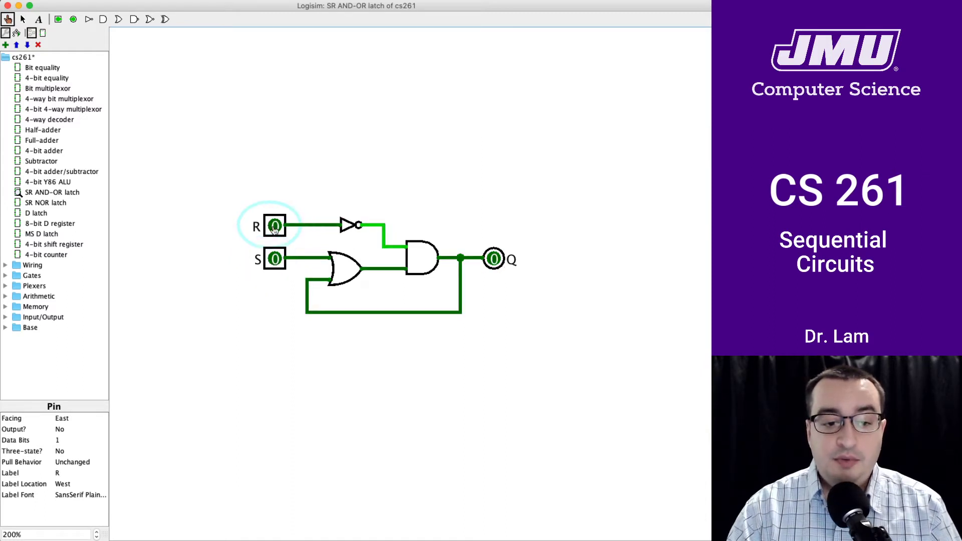
click(274, 226)
click(275, 227)
click(274, 228)
click(275, 228)
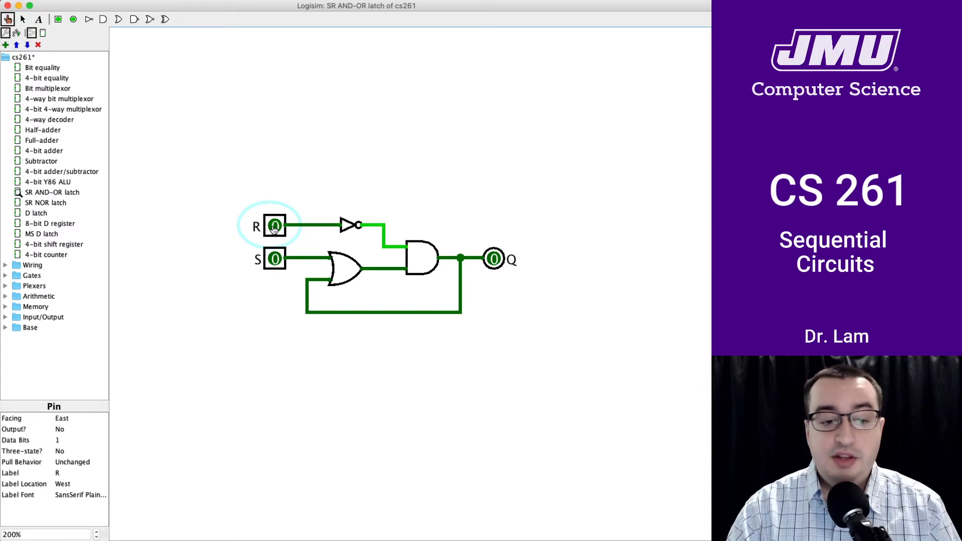
click(274, 230)
click(275, 229)
Set the latch again by turning S on, then turn S off.
click(276, 256)
click(275, 255)
click(276, 255)
click(275, 256)
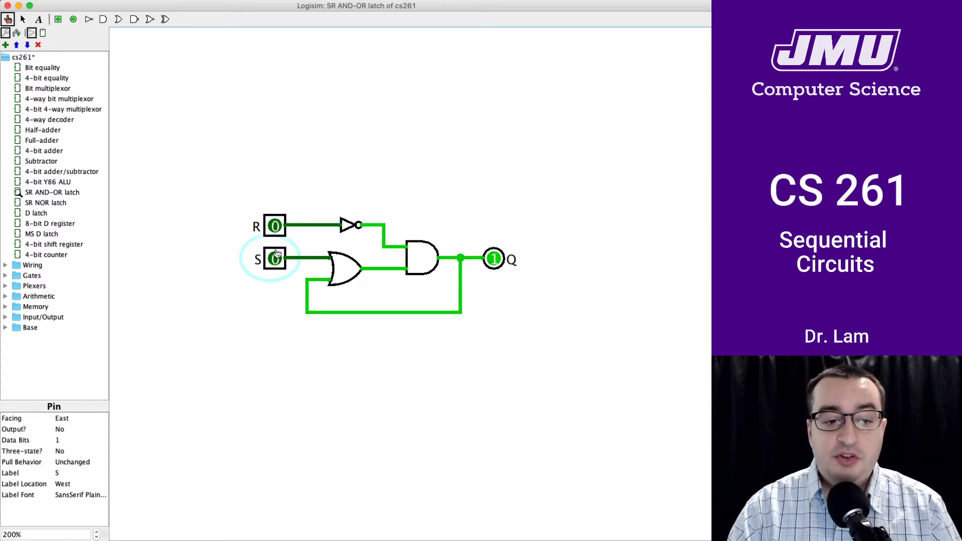
click(276, 254)
click(276, 254)
Pulse R to reset Q to 0.
click(277, 226)
click(277, 226)
click(277, 226)
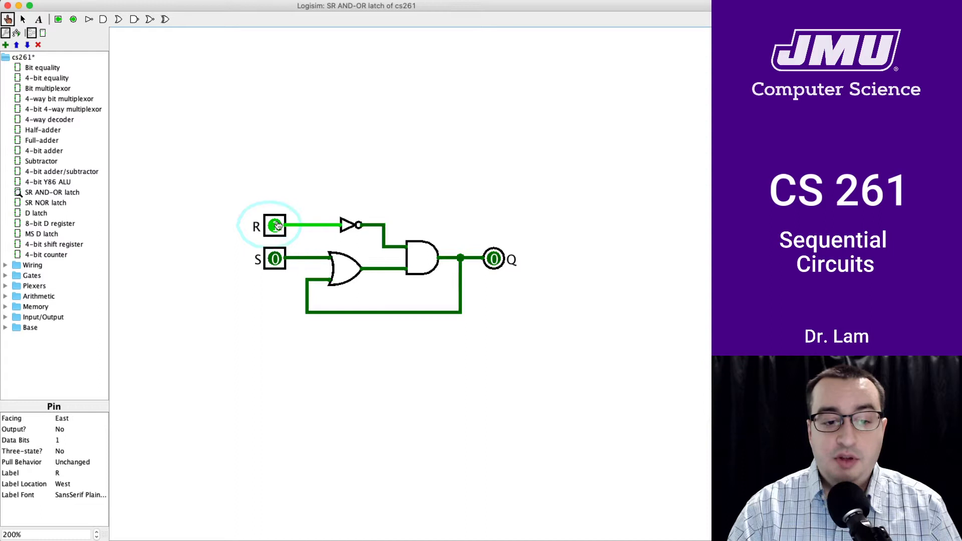
click(278, 225)
click(277, 226)
click(277, 226)
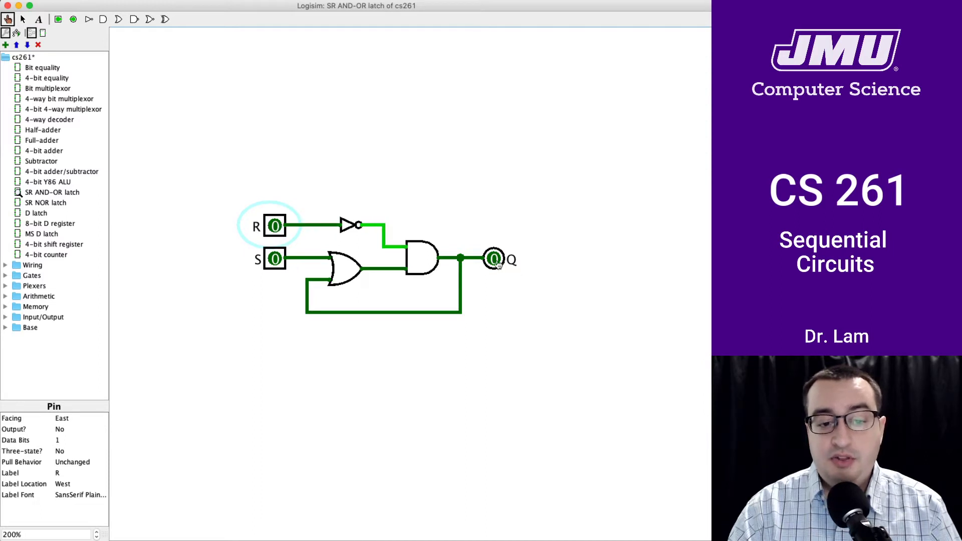
Set Q to 1 with S, release it, then turn S and R on so Q drops to 0.
click(275, 258)
click(274, 258)
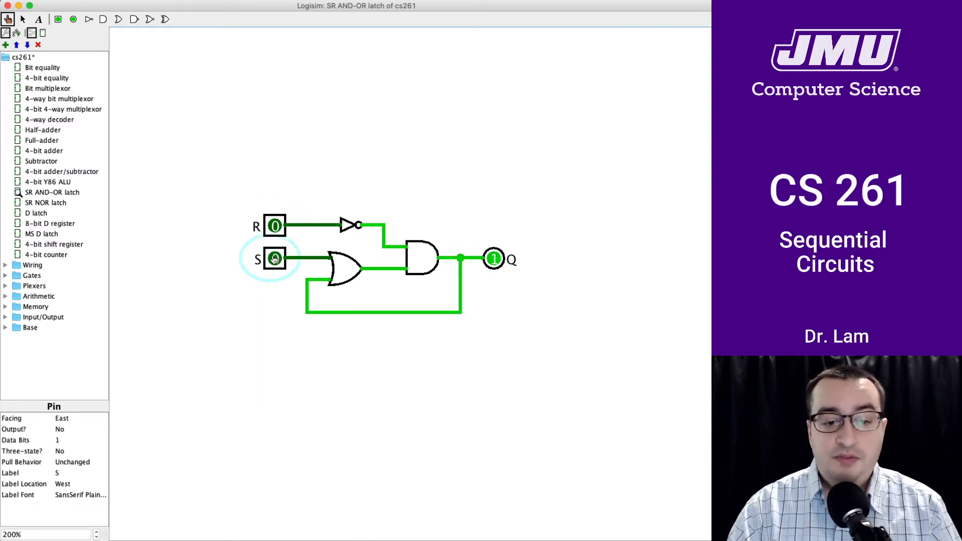
click(274, 259)
click(275, 258)
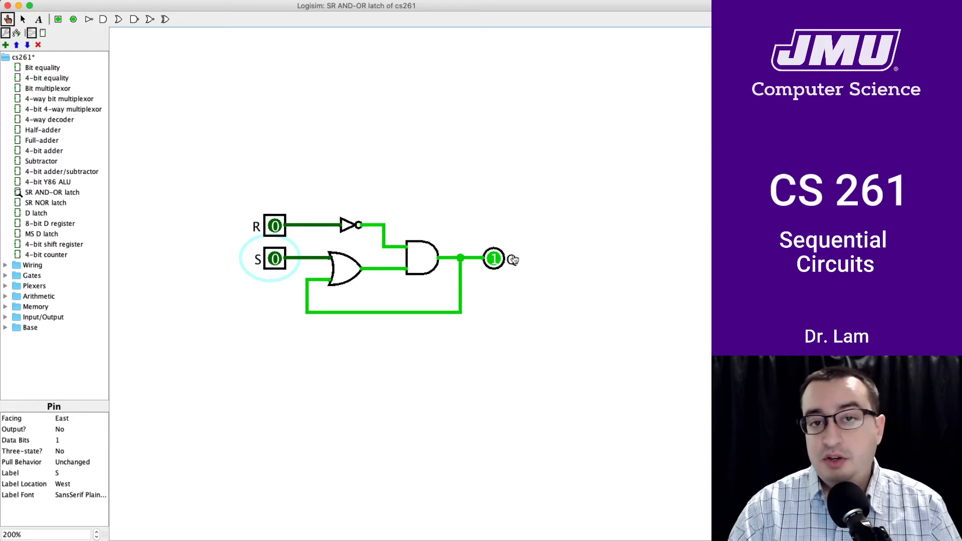
click(274, 259)
click(275, 226)
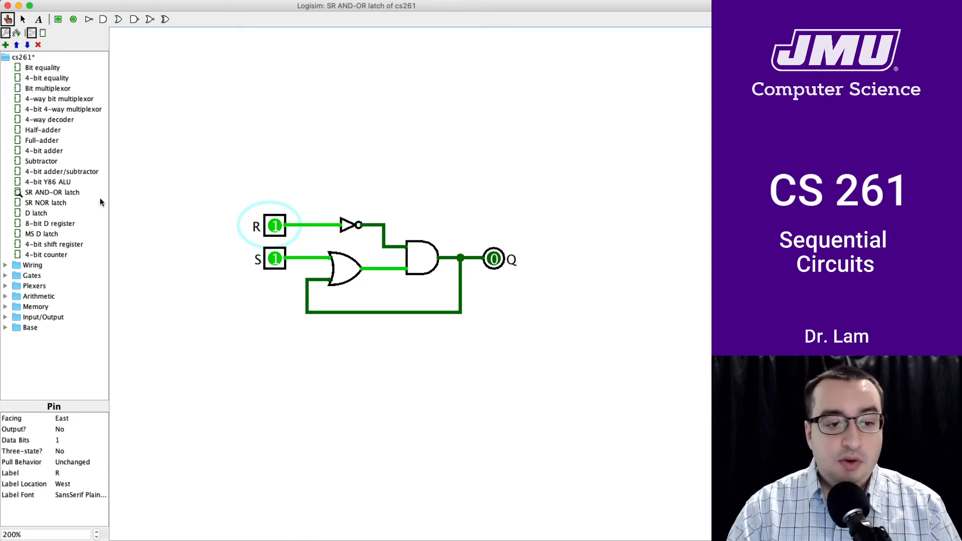
Open the SR NOR latch, set it with S, then turn S off to show it holding.
click(42, 204)
double_click(42, 204)
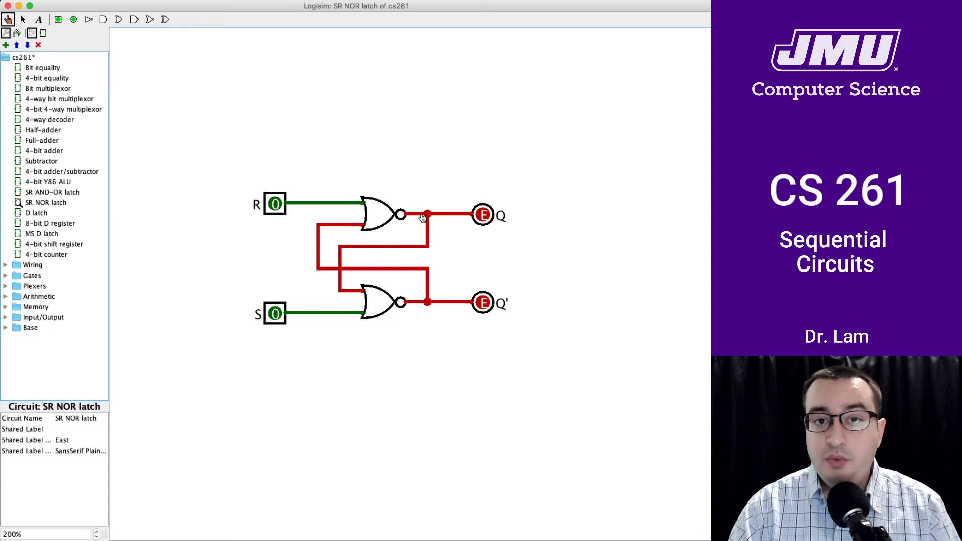
click(275, 315)
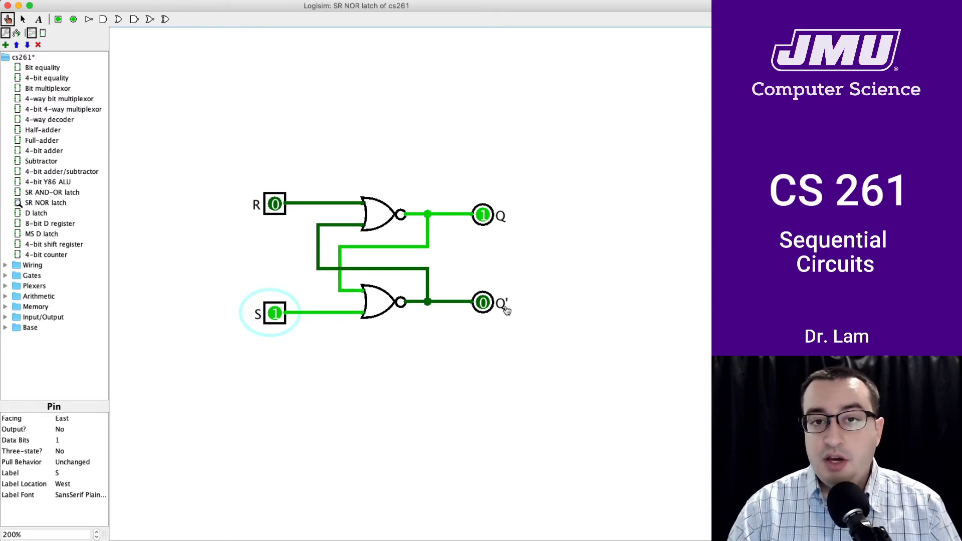
click(276, 314)
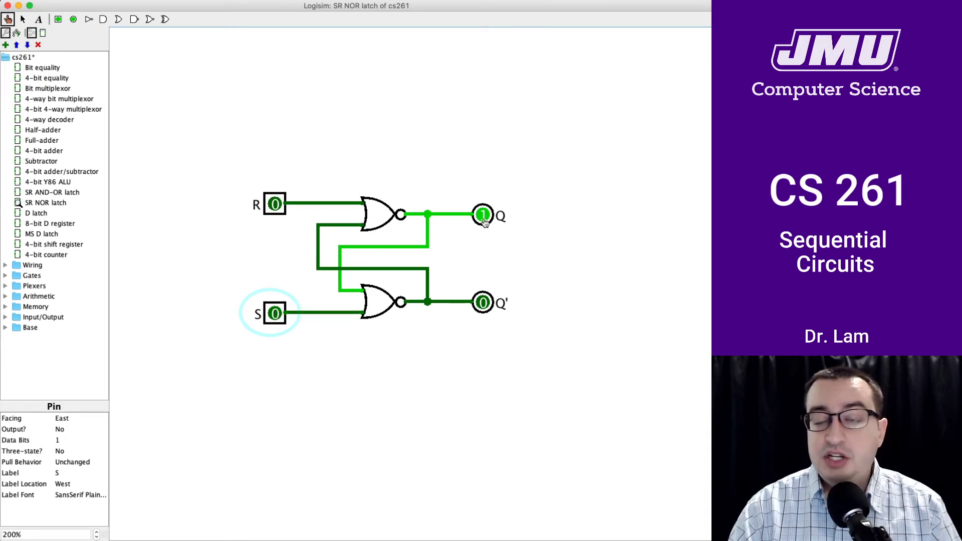
Reset the NOR latch with R, leaving R back at 0.
click(277, 204)
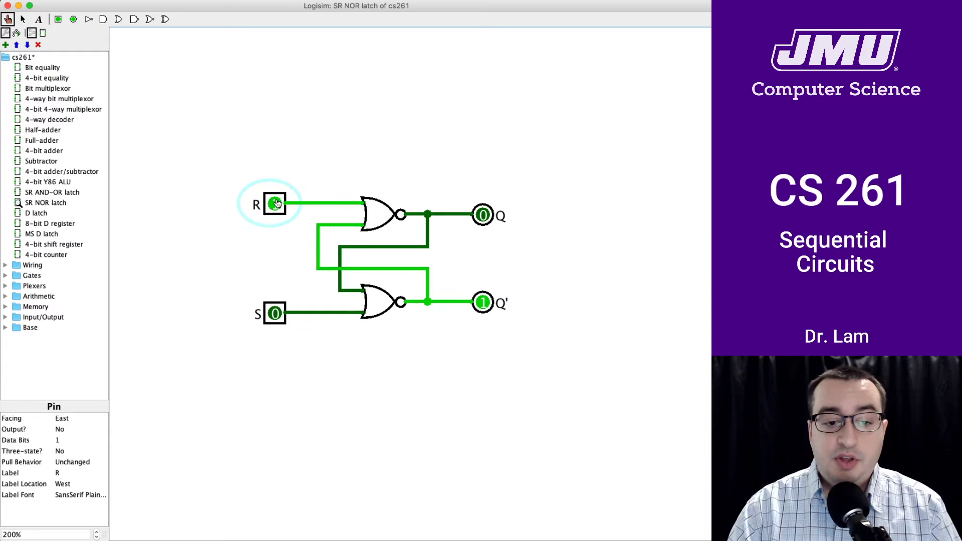
click(281, 204)
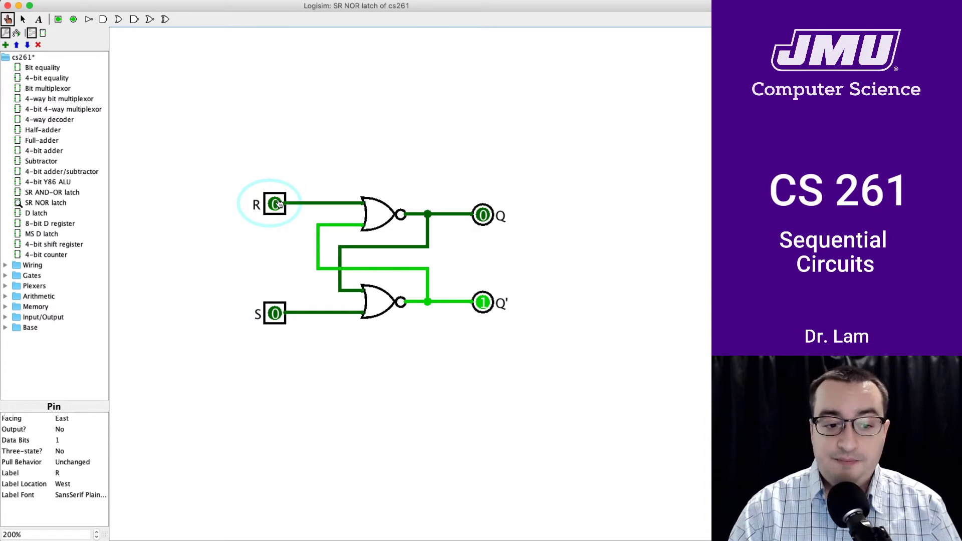
click(280, 203)
click(280, 204)
click(279, 203)
click(279, 204)
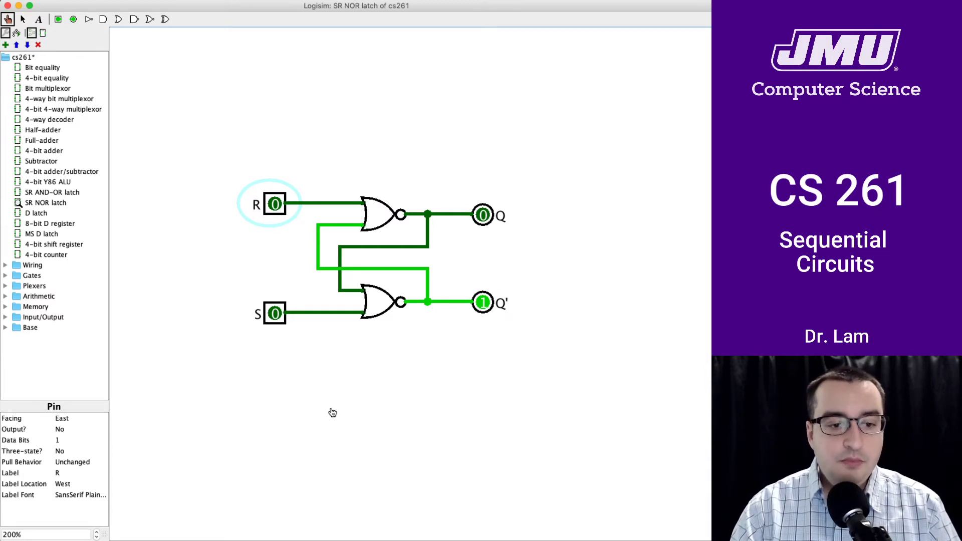
Turn S on, then switch R between 1 and 0 to flip Q, ending with R at 1.
click(274, 314)
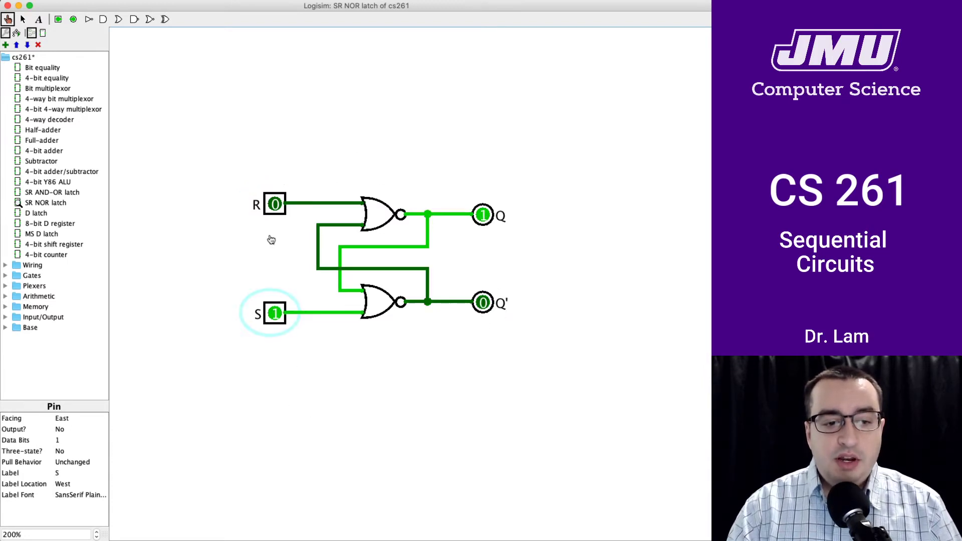
click(275, 206)
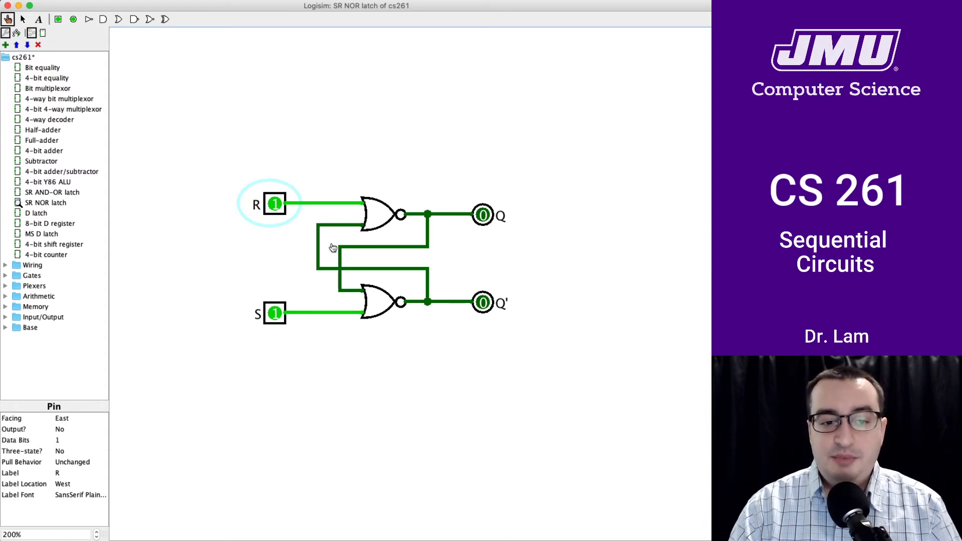
click(278, 205)
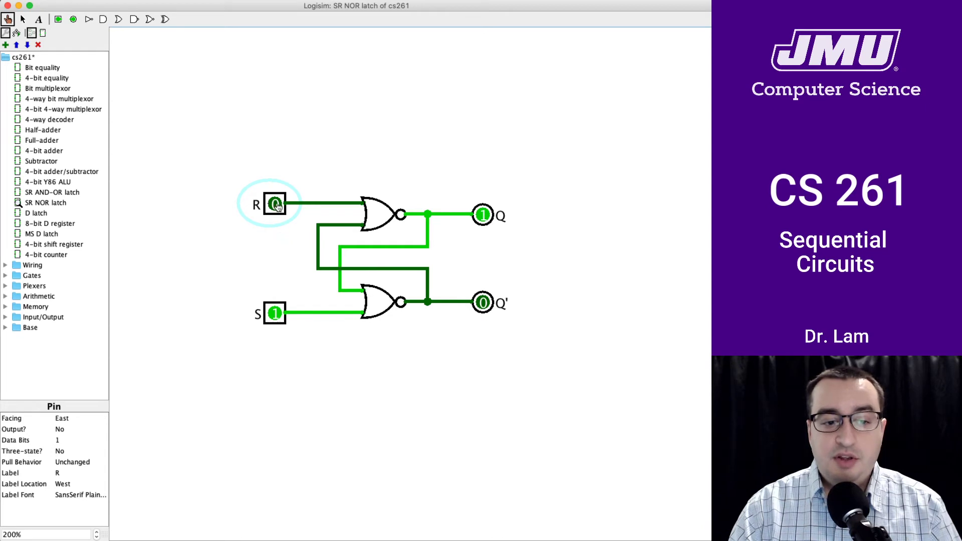
click(275, 205)
click(275, 205)
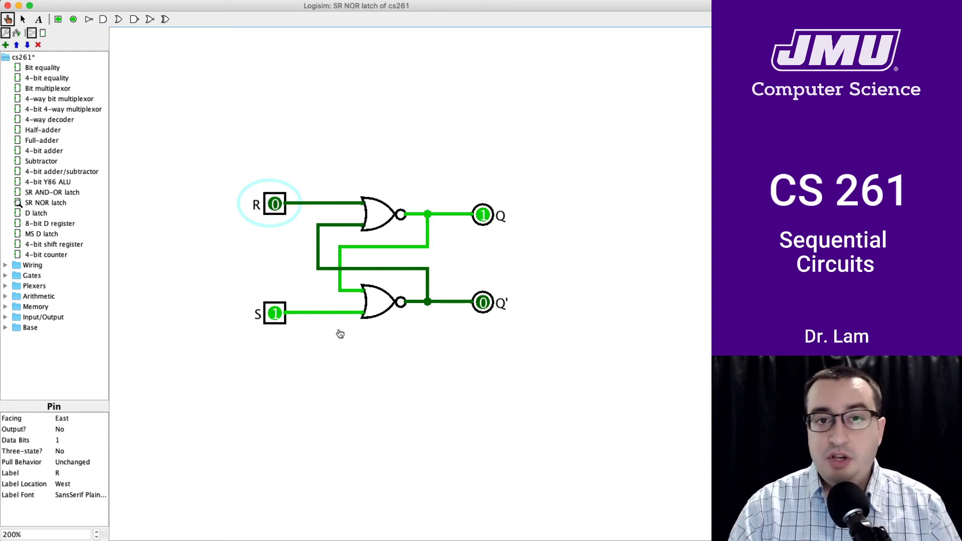
click(275, 205)
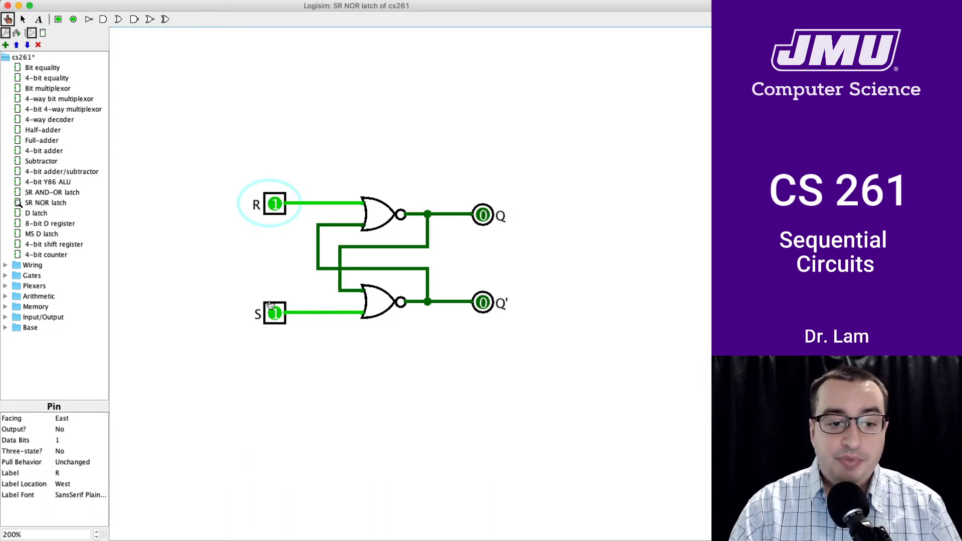
Toggle S off, on and off, then set R to 0 so both inputs are low.
click(274, 314)
click(273, 315)
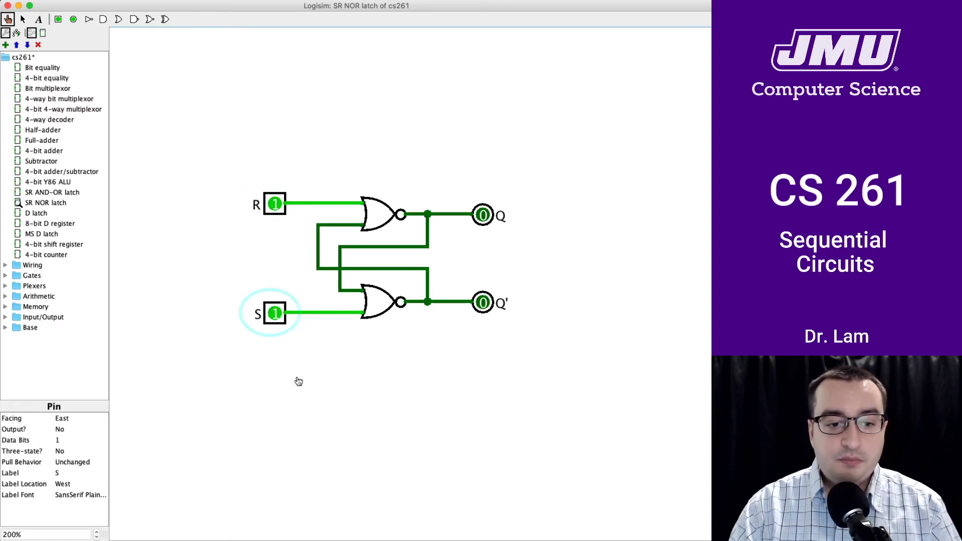
click(275, 314)
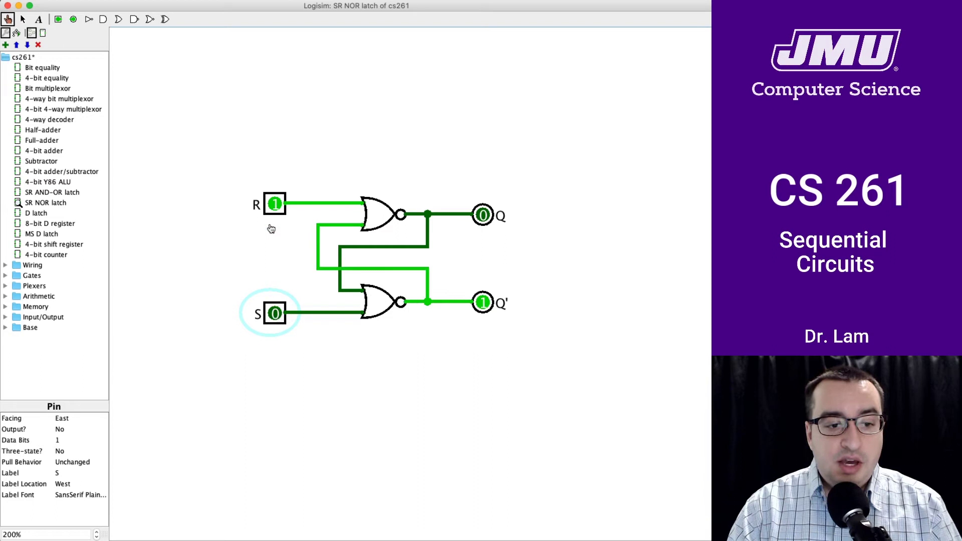
click(274, 205)
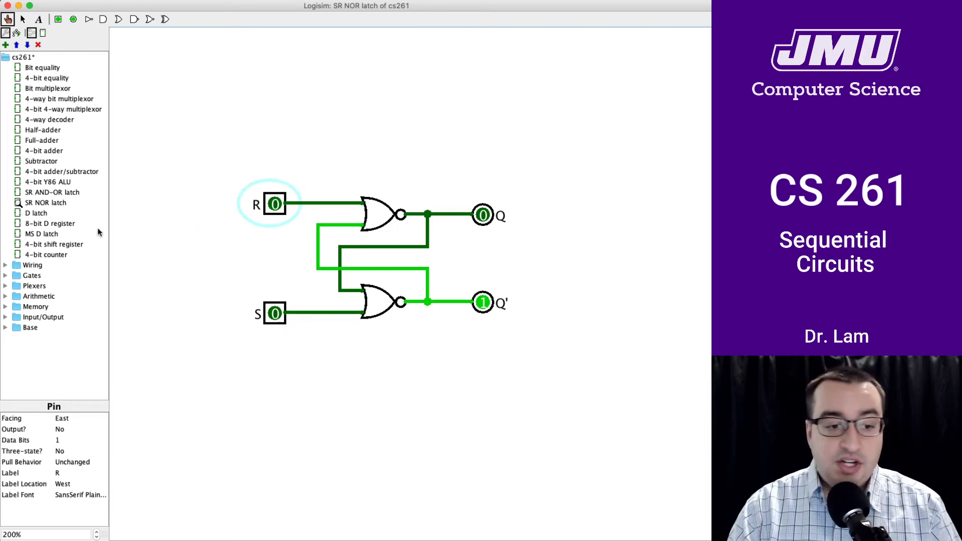
Open the D latch, store D = 0 with S on, then set D to 1 so Q follows.
double_click(33, 213)
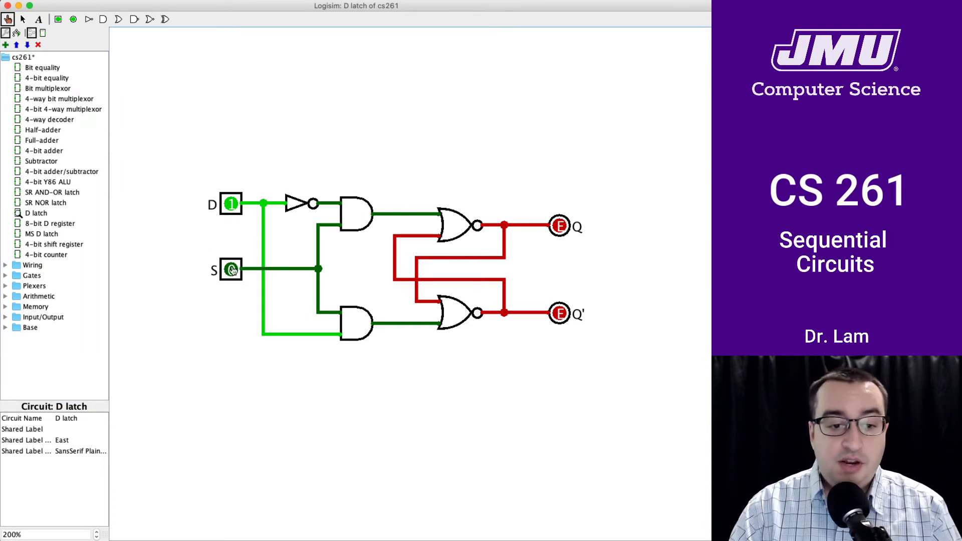
click(231, 205)
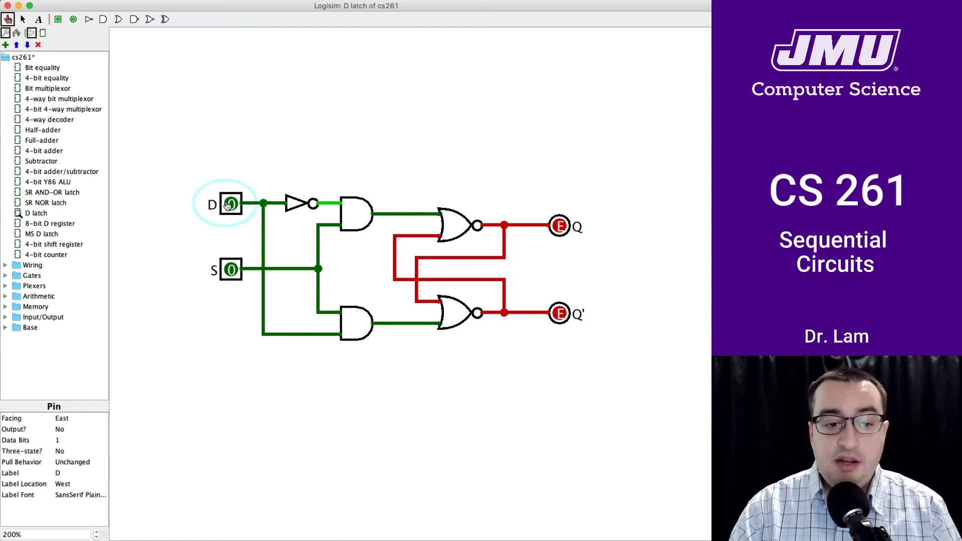
click(231, 270)
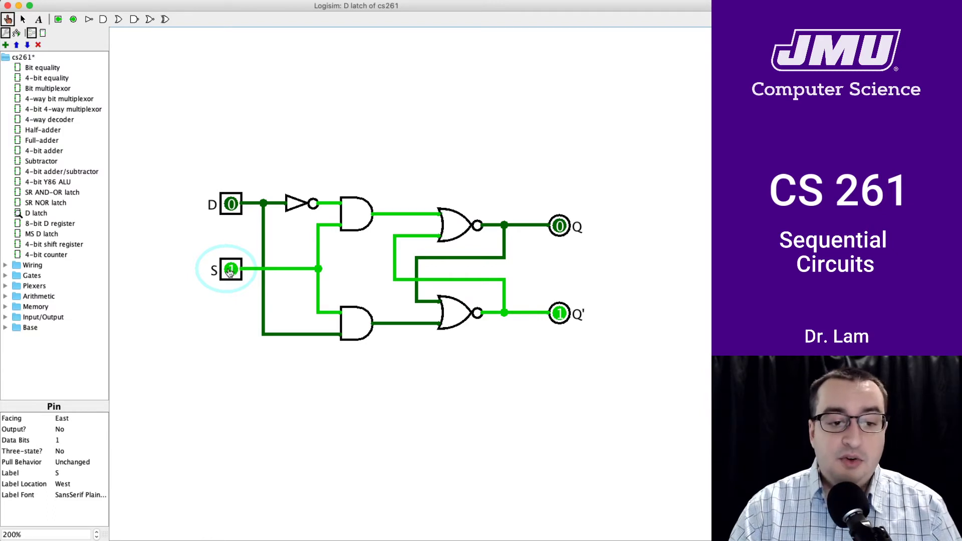
click(230, 202)
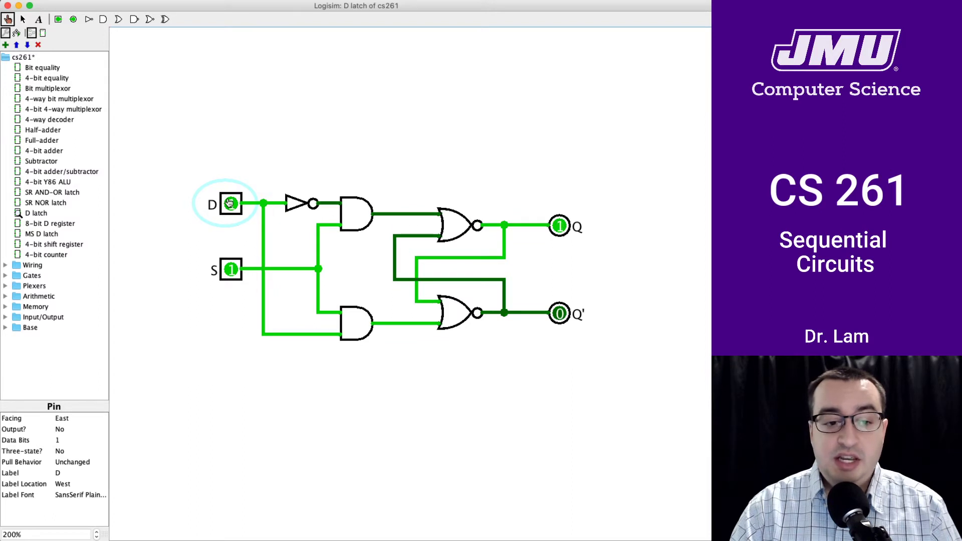
Turn S off and flip D repeatedly with Q unchanged, then S on with D = 0 drives Q to 0.
click(230, 272)
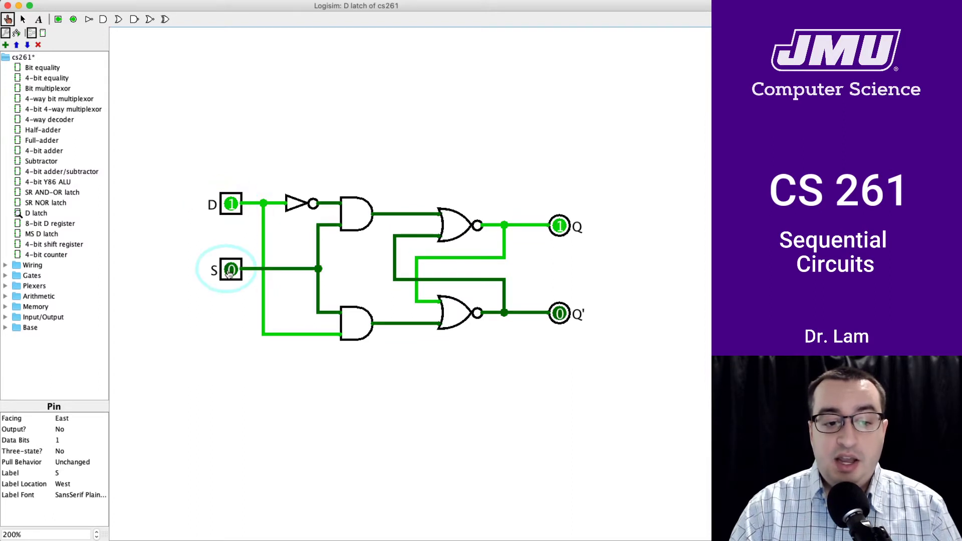
click(234, 205)
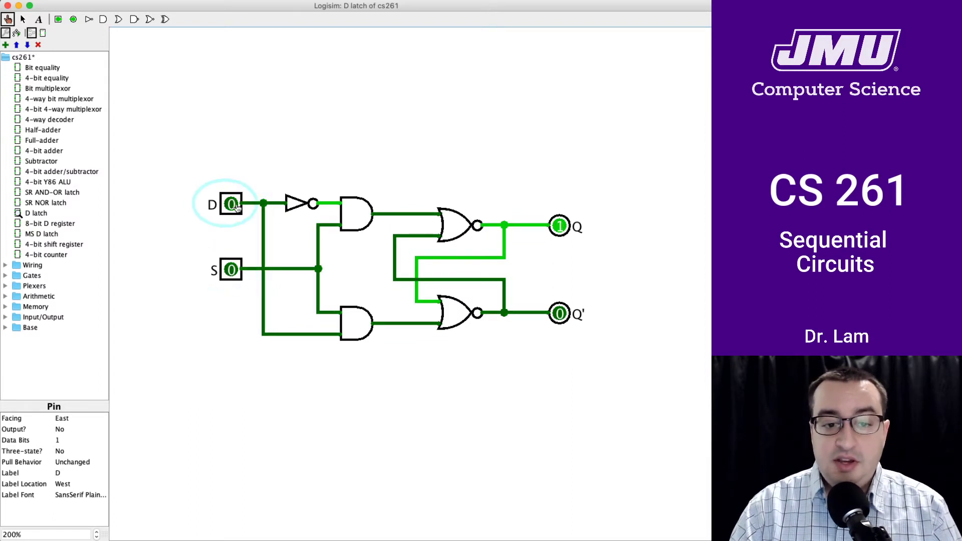
click(235, 206)
click(236, 207)
click(236, 207)
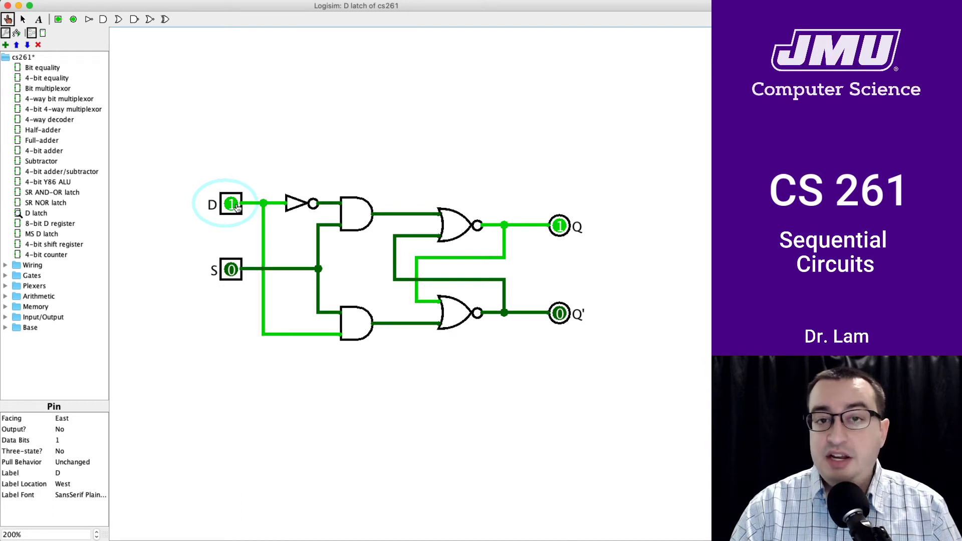
click(237, 208)
click(237, 208)
click(236, 207)
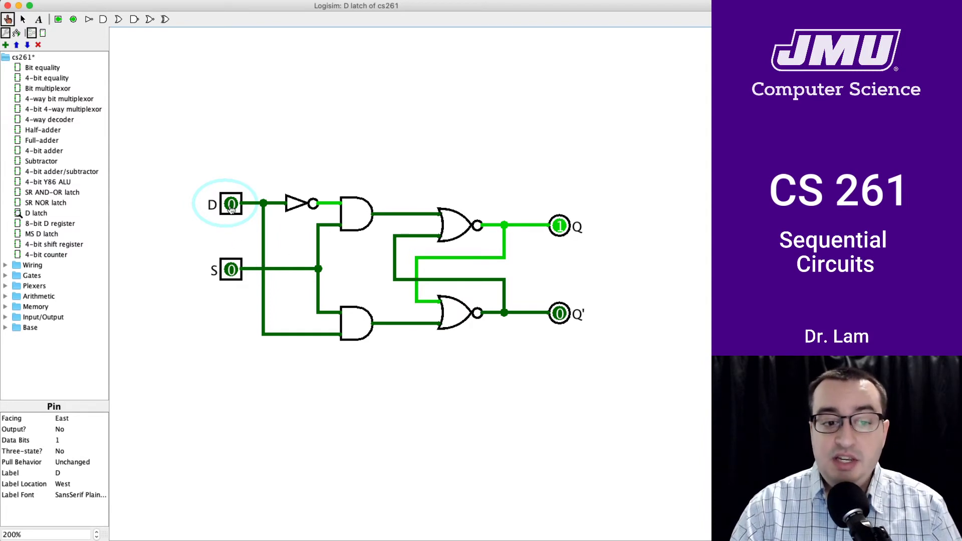
click(231, 271)
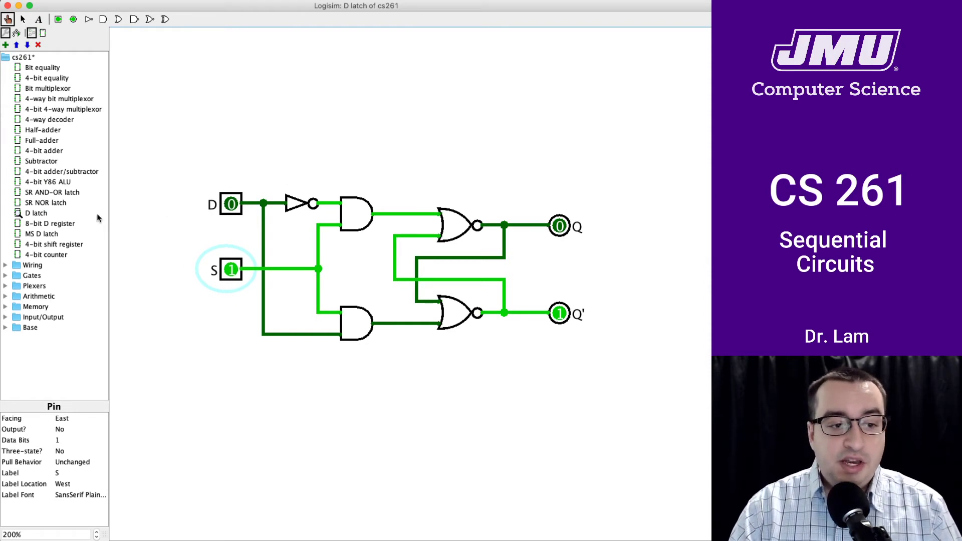
Open the 8-bit D register circuit and zoom out to 133% to see all eight latches.
double_click(59, 224)
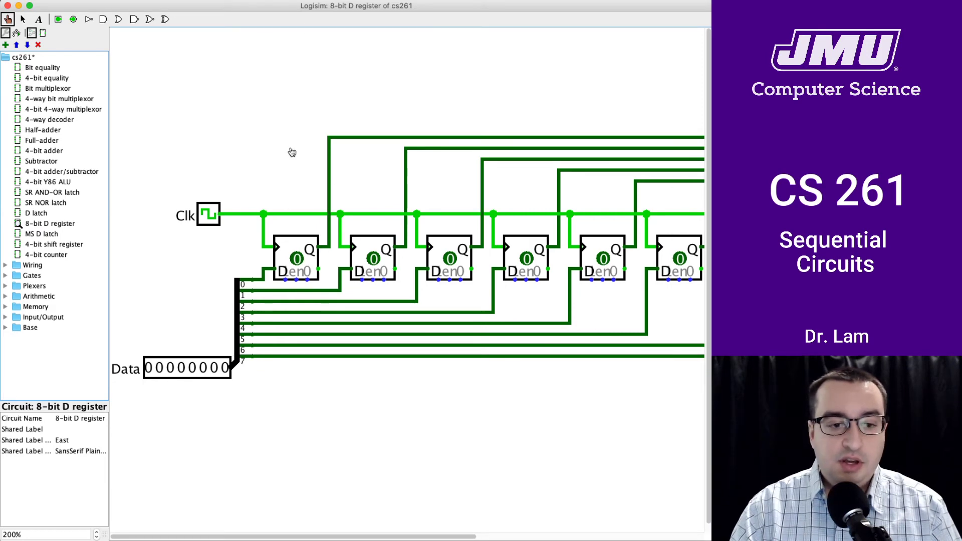
click(96, 537)
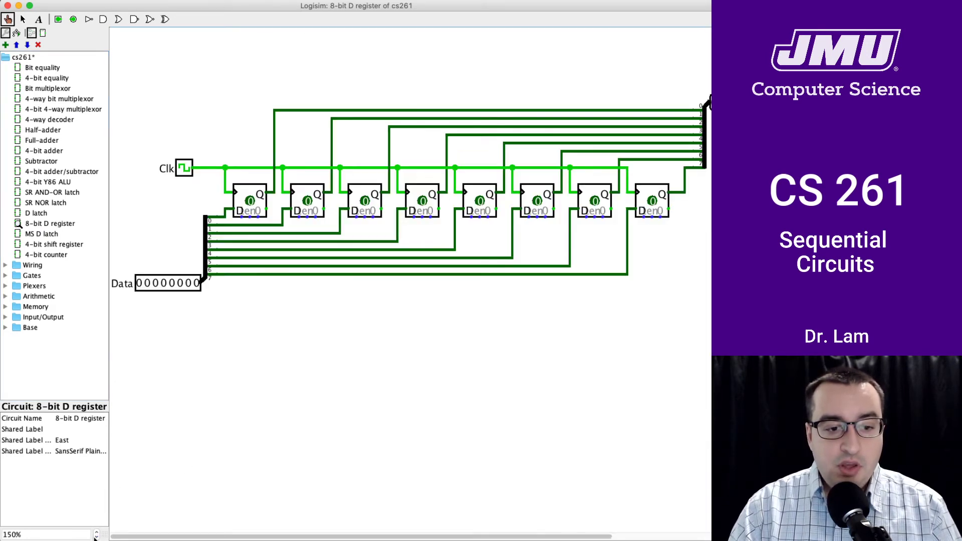
click(96, 537)
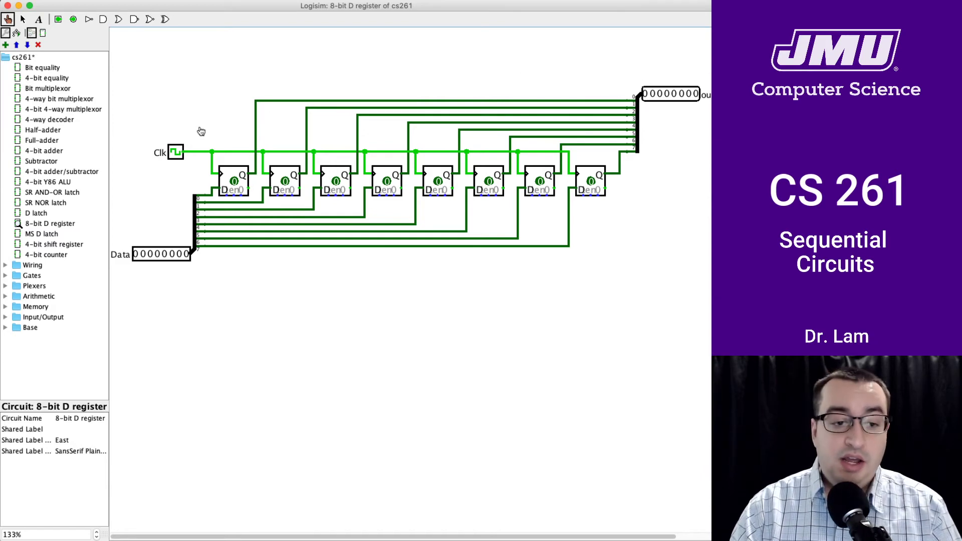
Pulse the clock several times while the register output stays 00000000.
click(176, 156)
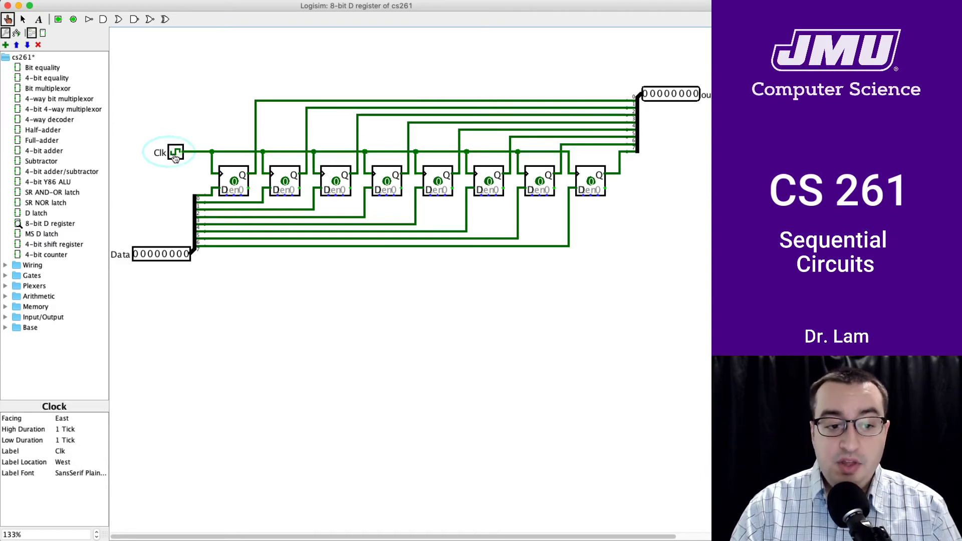
click(175, 158)
click(175, 157)
click(175, 157)
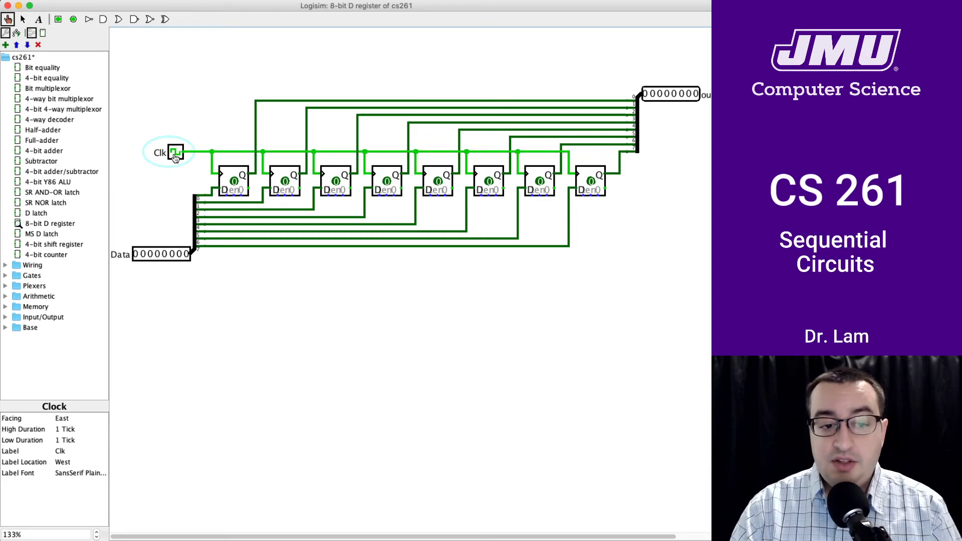
click(176, 156)
click(175, 157)
click(175, 157)
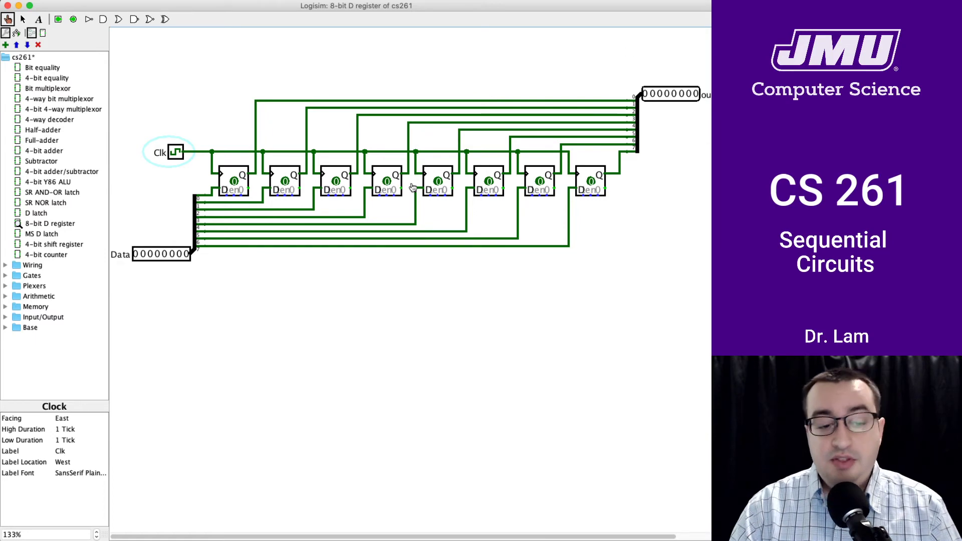
Turn on Data bits 5, 3 and 2 for 00101100 and tick the clock to store it.
click(150, 254)
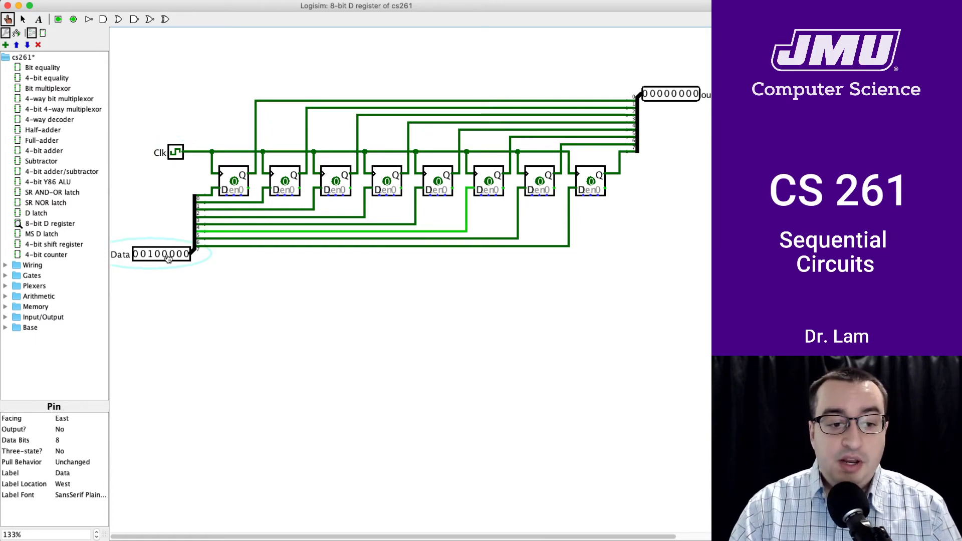
click(165, 255)
click(172, 255)
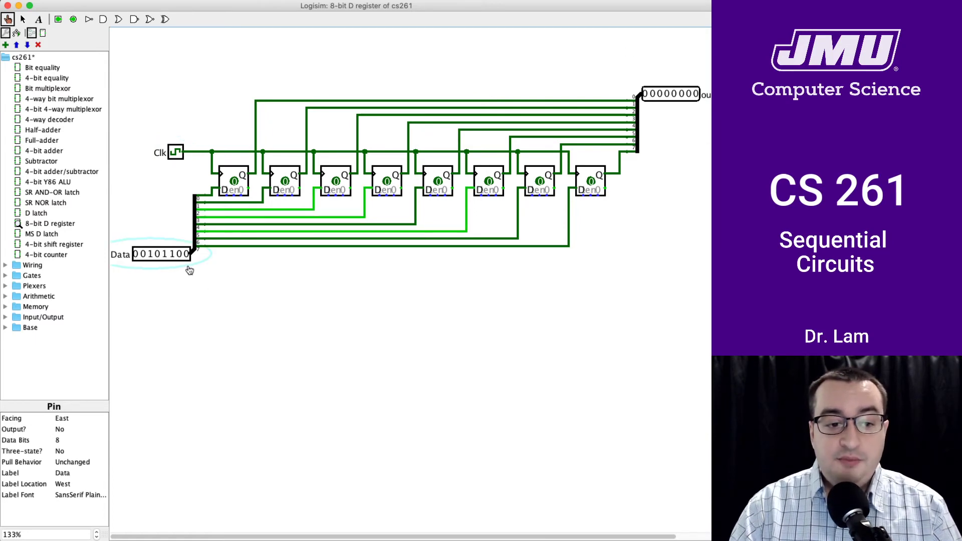
click(175, 153)
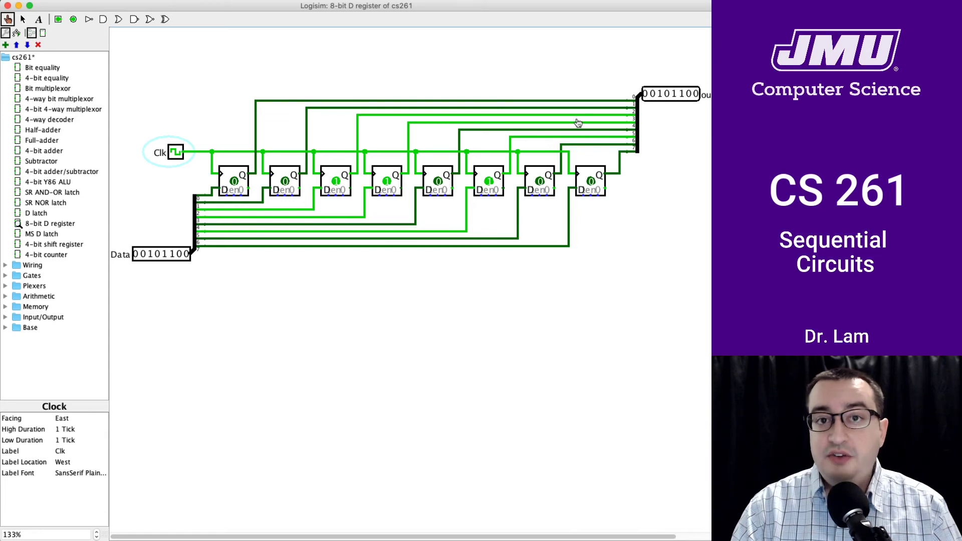
Flip several Data bits, passing through 00011100, then bring the clock low.
click(156, 254)
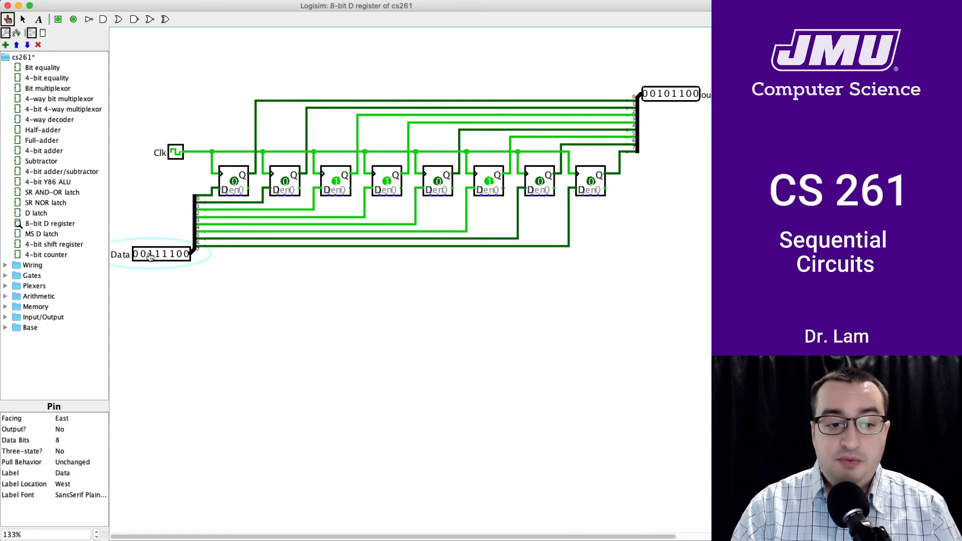
click(142, 255)
click(142, 255)
click(150, 254)
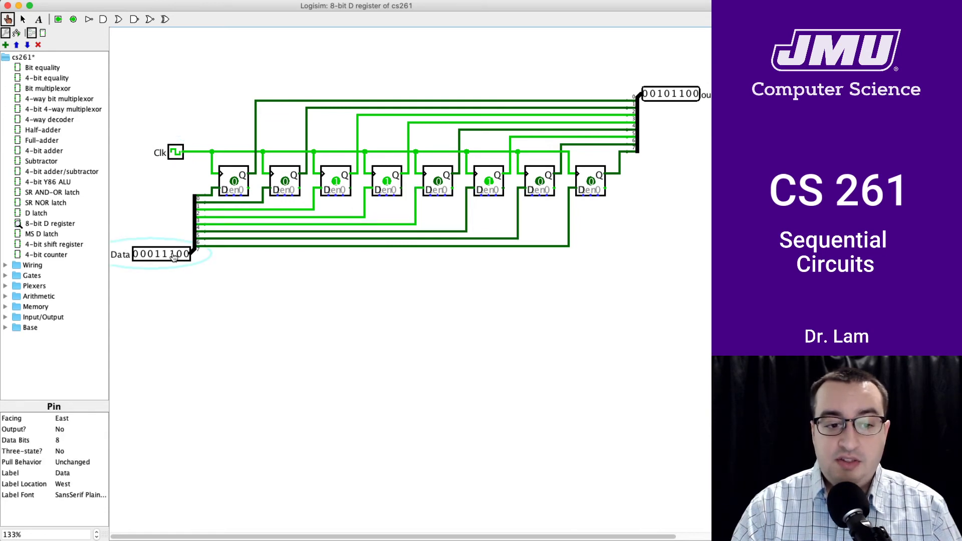
click(171, 254)
click(164, 254)
click(177, 255)
click(144, 254)
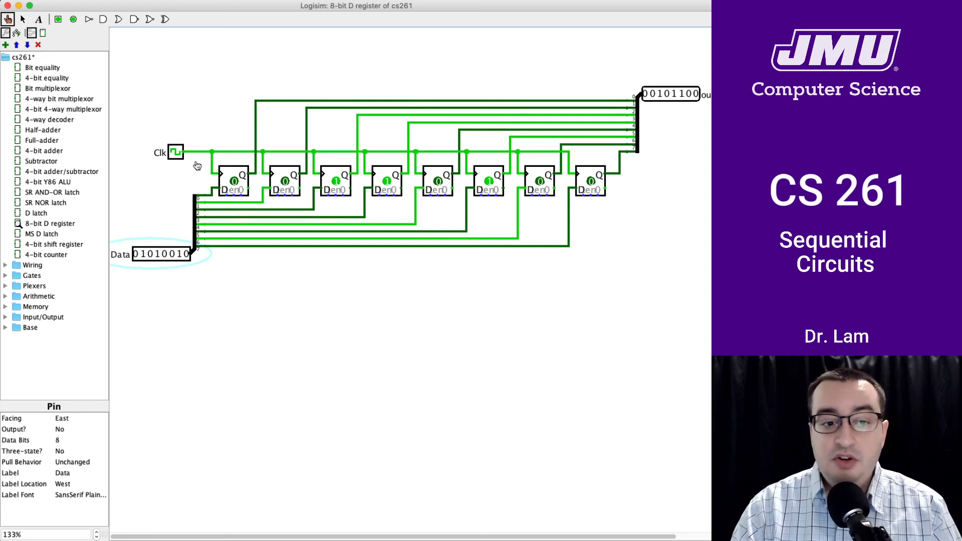
click(176, 151)
Adjust the Data bits to read 01001110, then raise and lower the clock to store it.
click(158, 254)
click(172, 254)
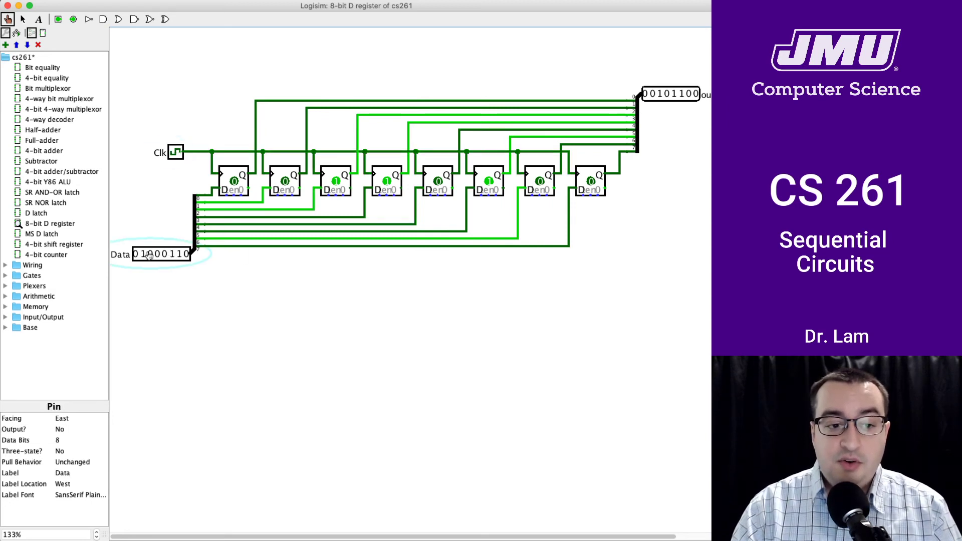
click(149, 254)
click(135, 254)
click(164, 254)
click(150, 254)
click(136, 254)
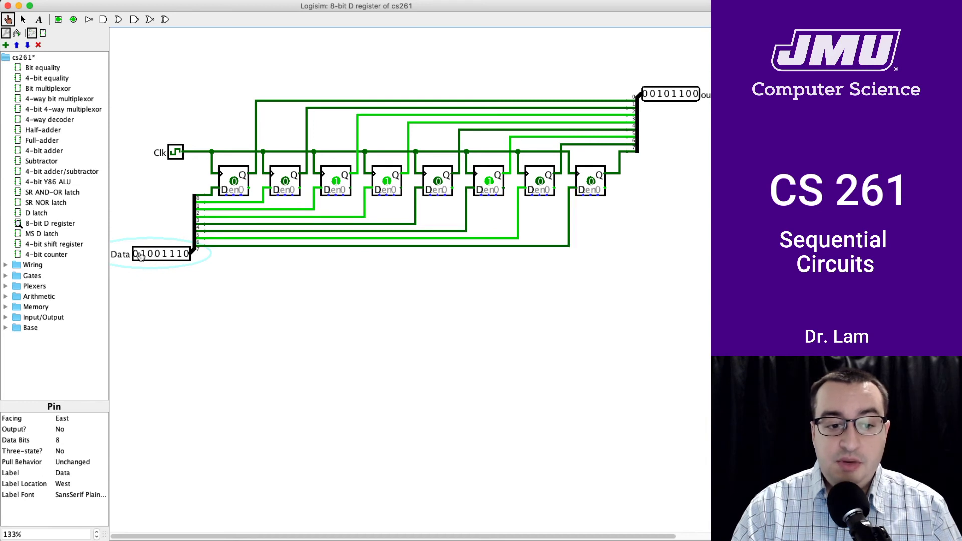
click(179, 153)
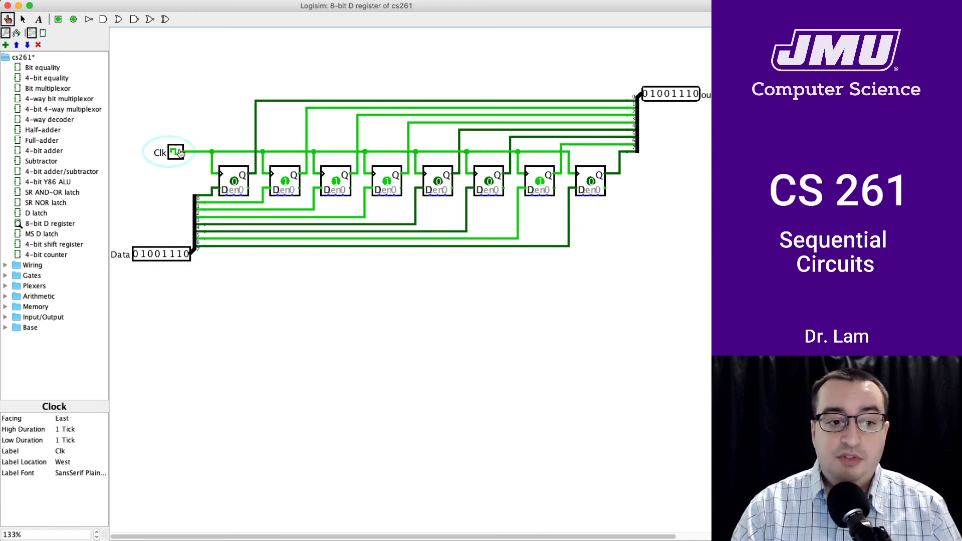
click(180, 153)
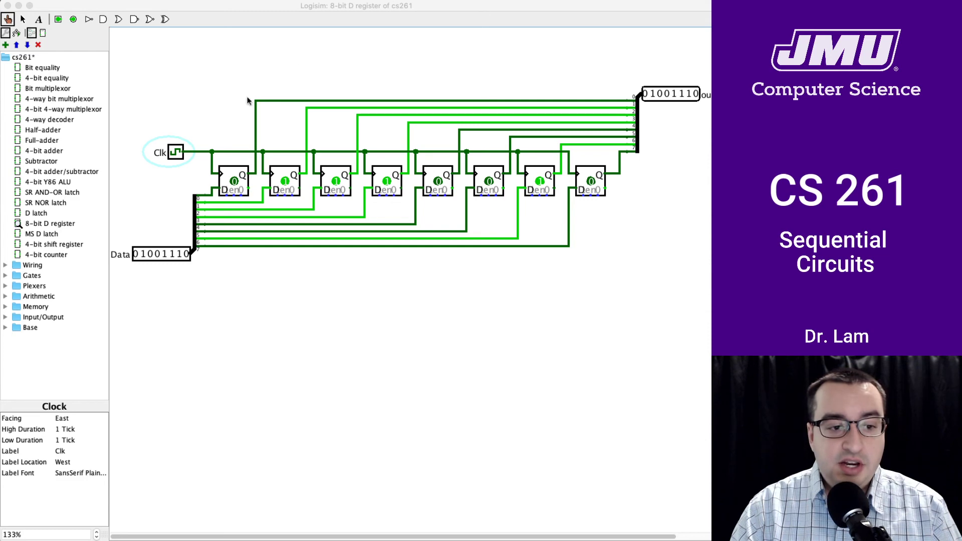
Open the 4-bit counter and zoom from 100% through 133% and 150% to 200%.
double_click(56, 256)
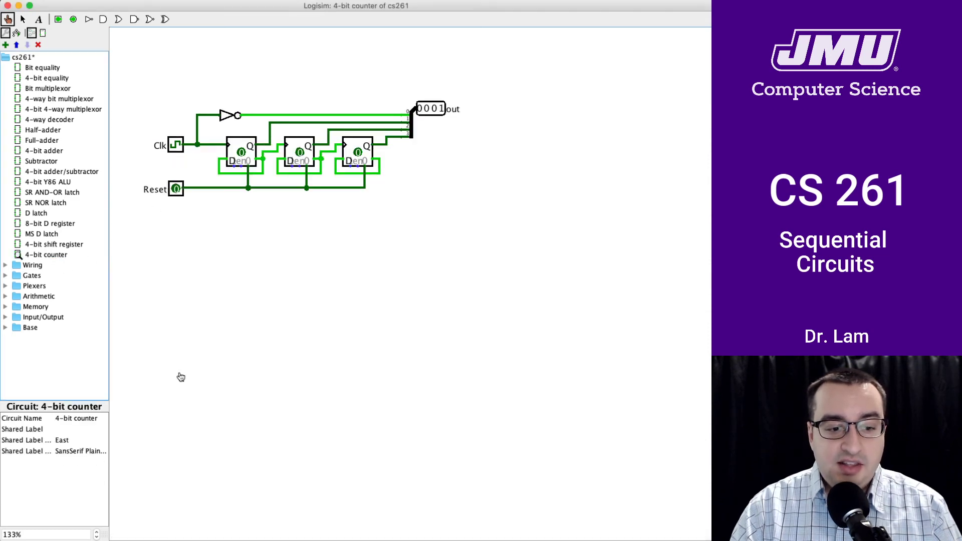
click(96, 537)
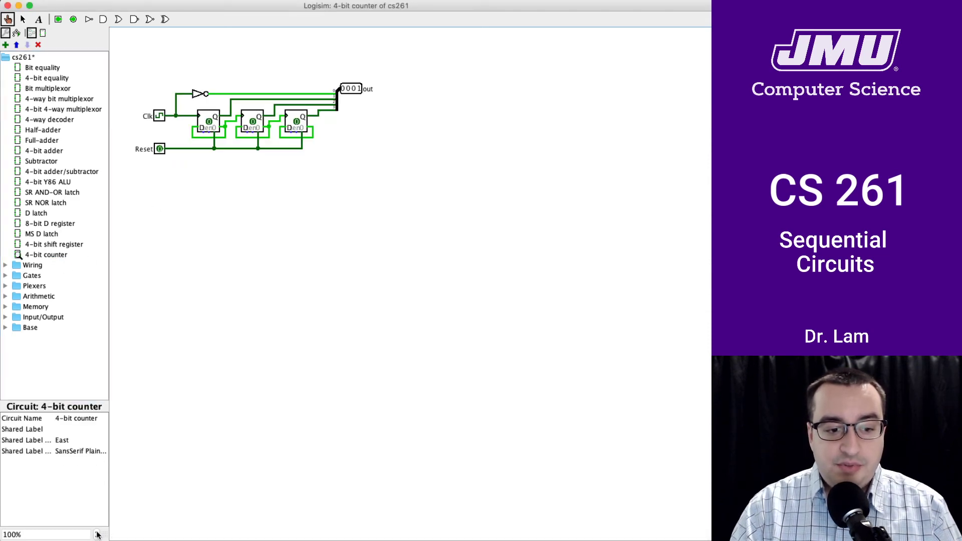
click(97, 533)
click(97, 533)
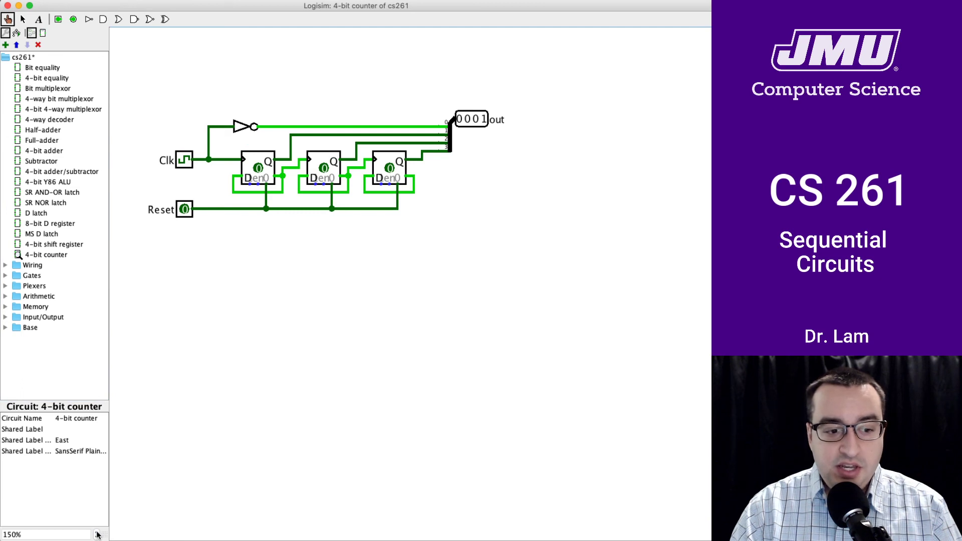
click(97, 533)
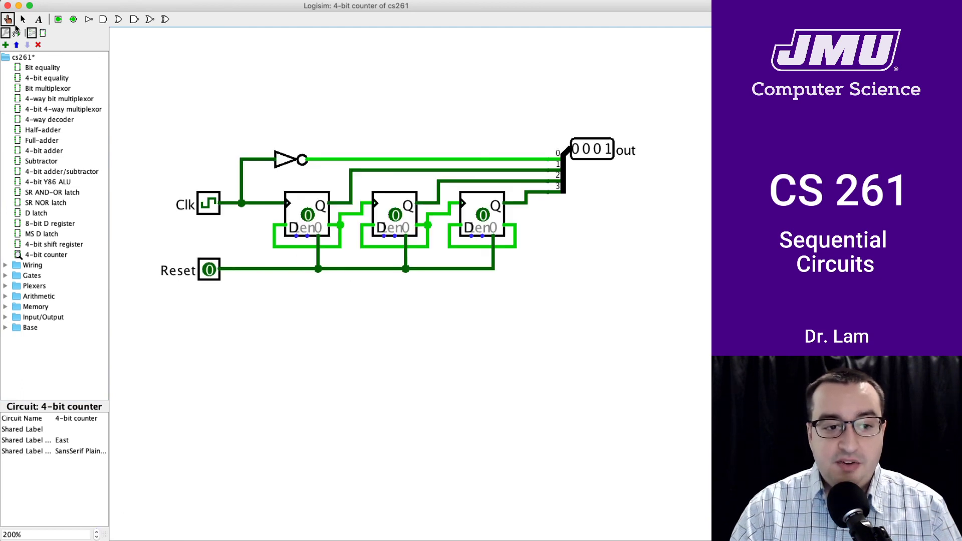
Clock the counter repeatedly until it shows 0111.
click(212, 207)
click(213, 207)
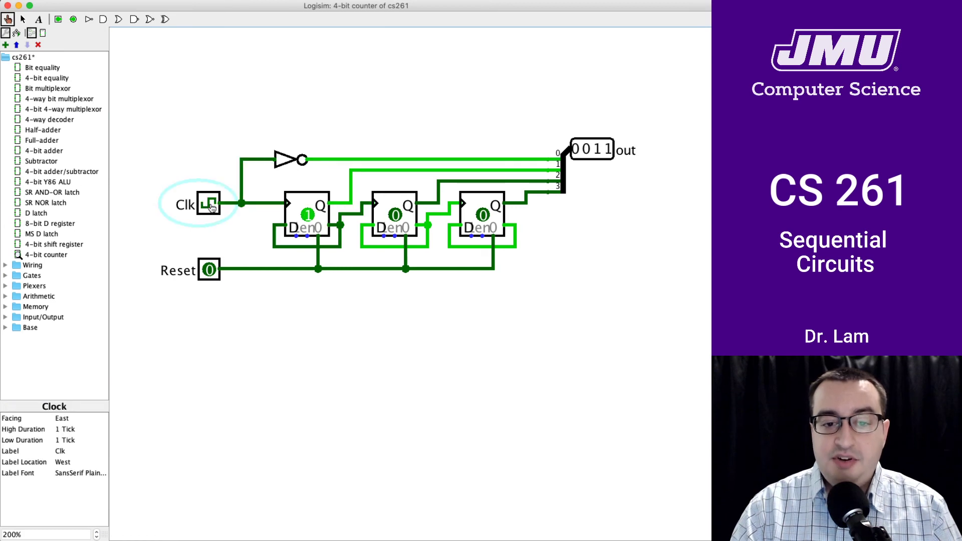
click(212, 207)
click(212, 207)
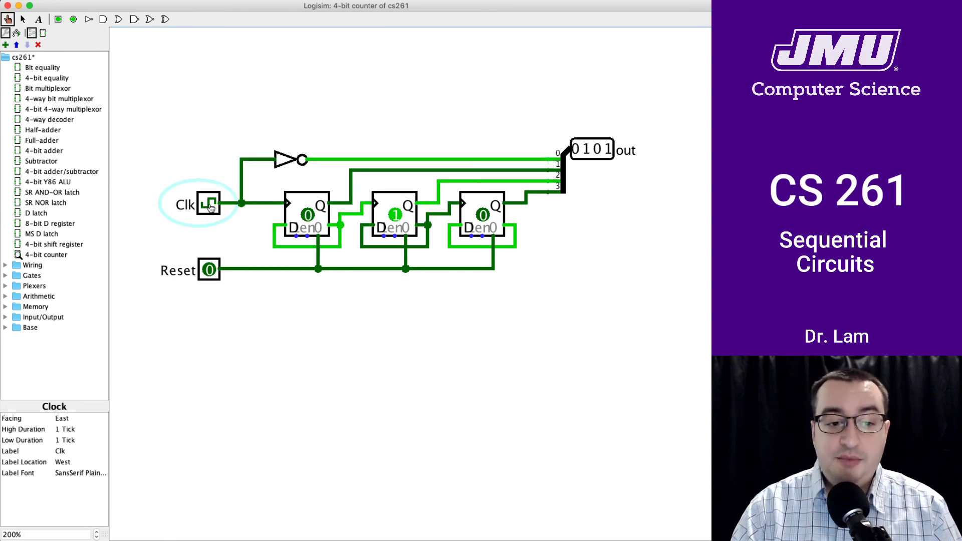
click(212, 207)
click(212, 208)
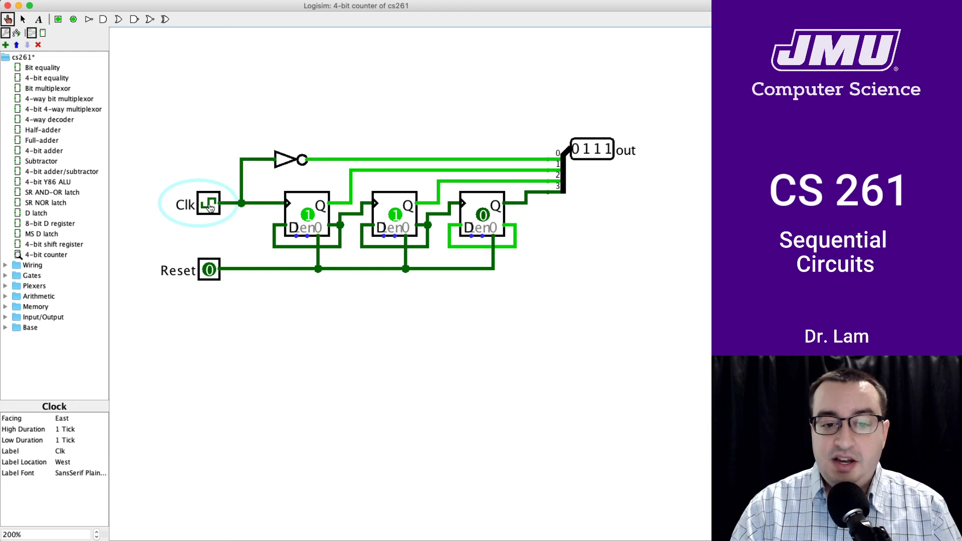
Keep clocking through 1100 up to 1111, wrapping to 0000 and ending at 0001.
click(211, 207)
click(211, 207)
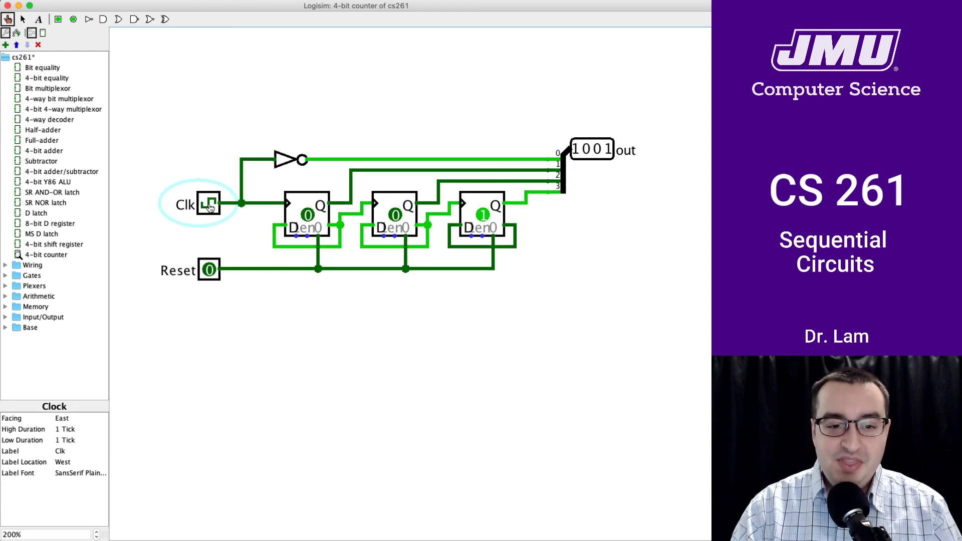
click(211, 207)
click(211, 207)
click(211, 207)
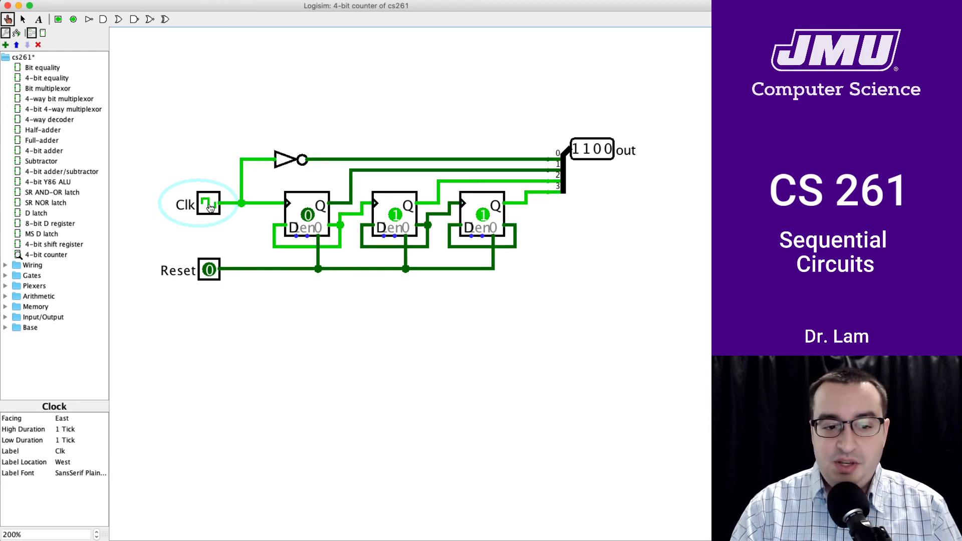
click(211, 207)
click(211, 207)
click(211, 207)
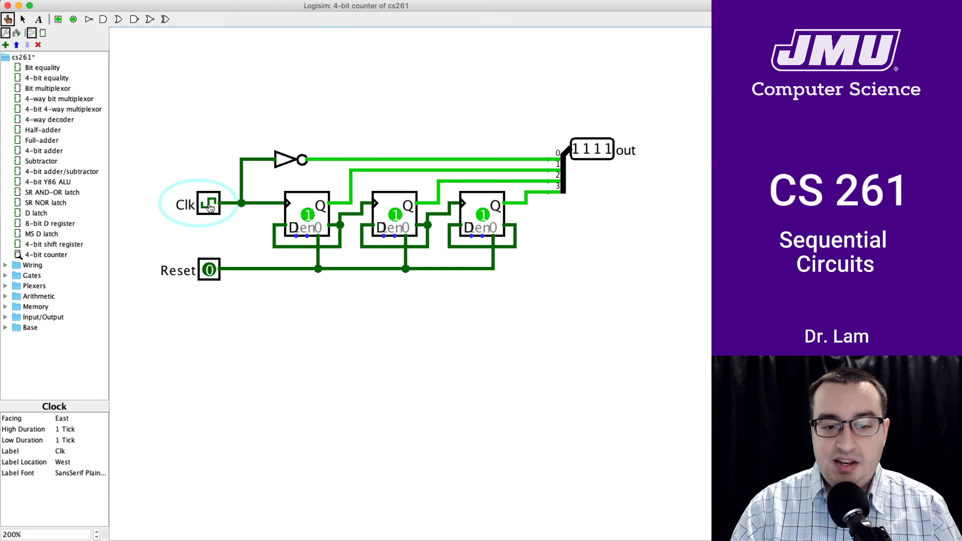
click(211, 208)
click(211, 208)
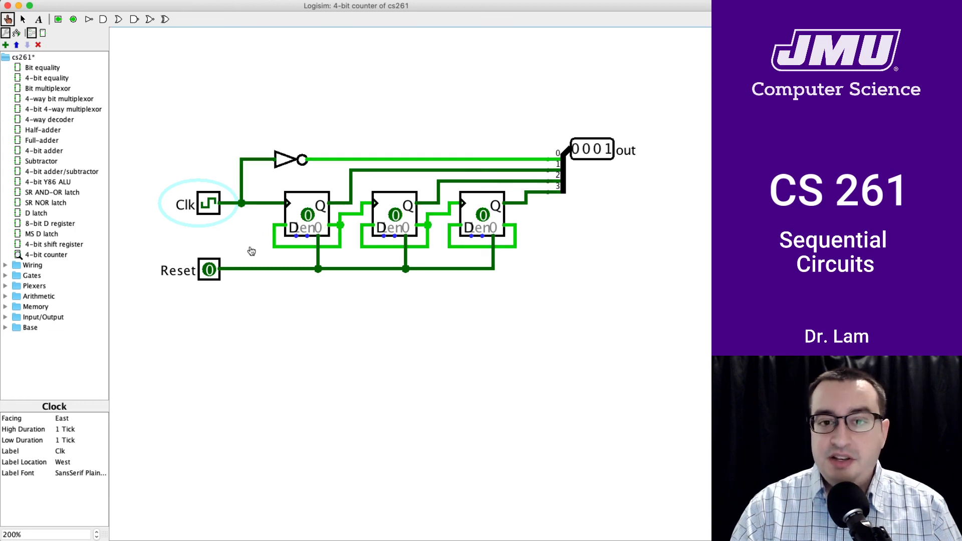